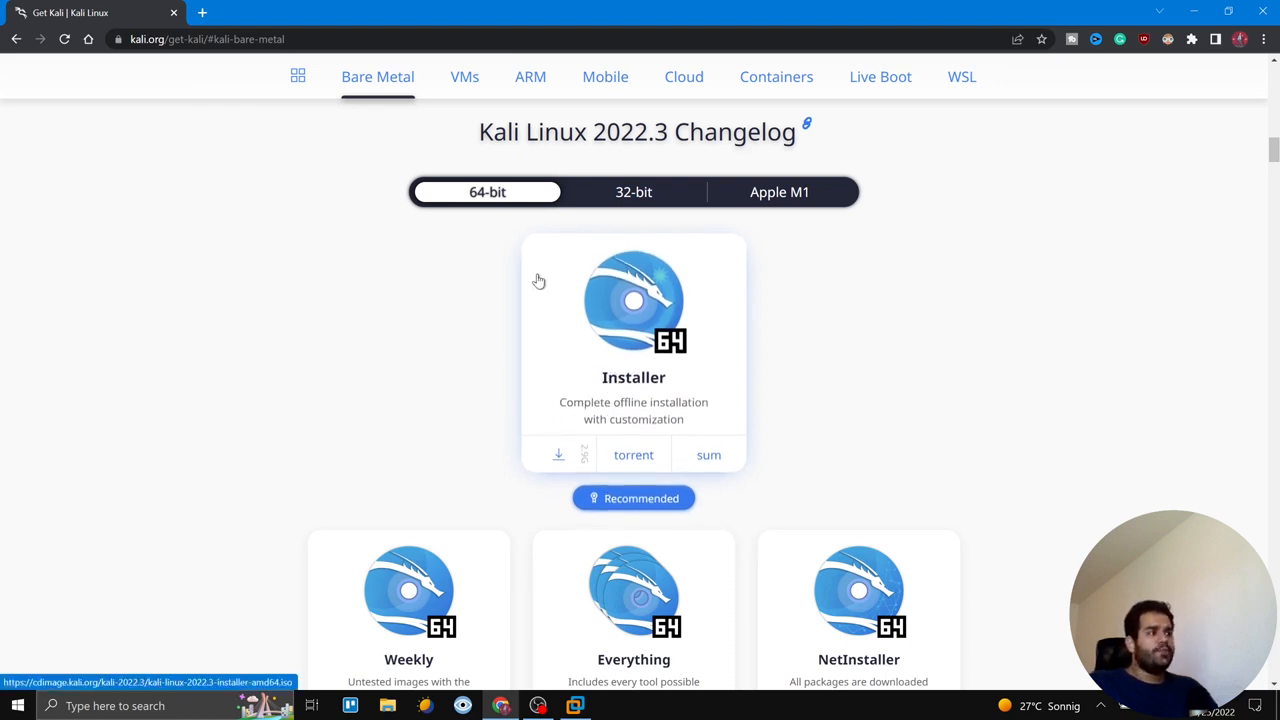
Open the Bare Metal section of the Kali download page and view the 64-bit Installer image
left_click_drag(1273, 154, 1272, 106)
scroll(860, 184, "up", 6)
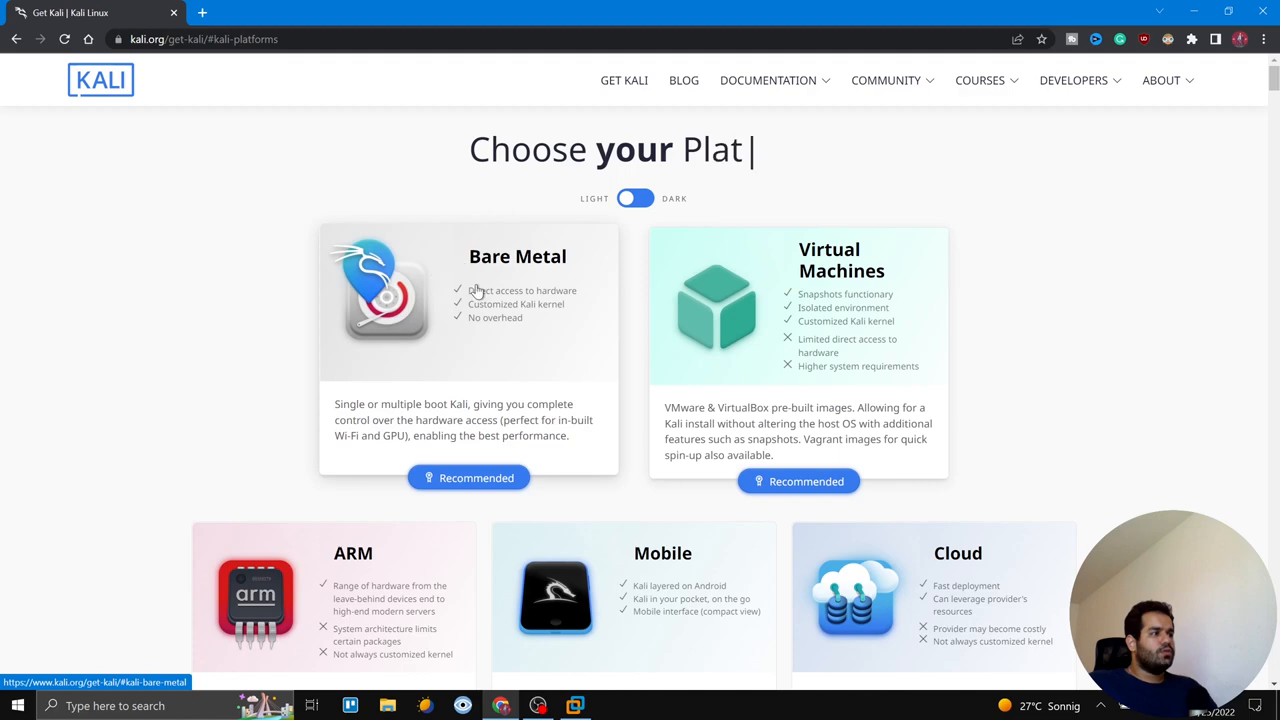
left_click(480, 489)
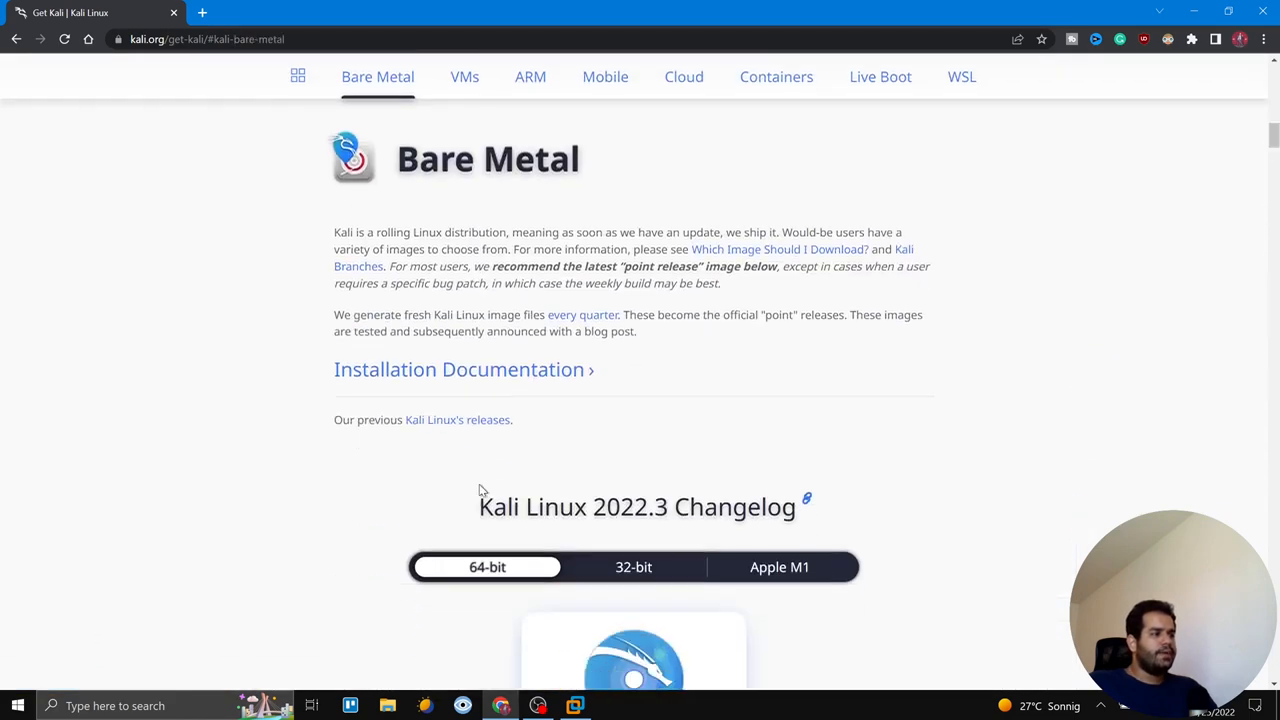
scroll(480, 497, "down", 3)
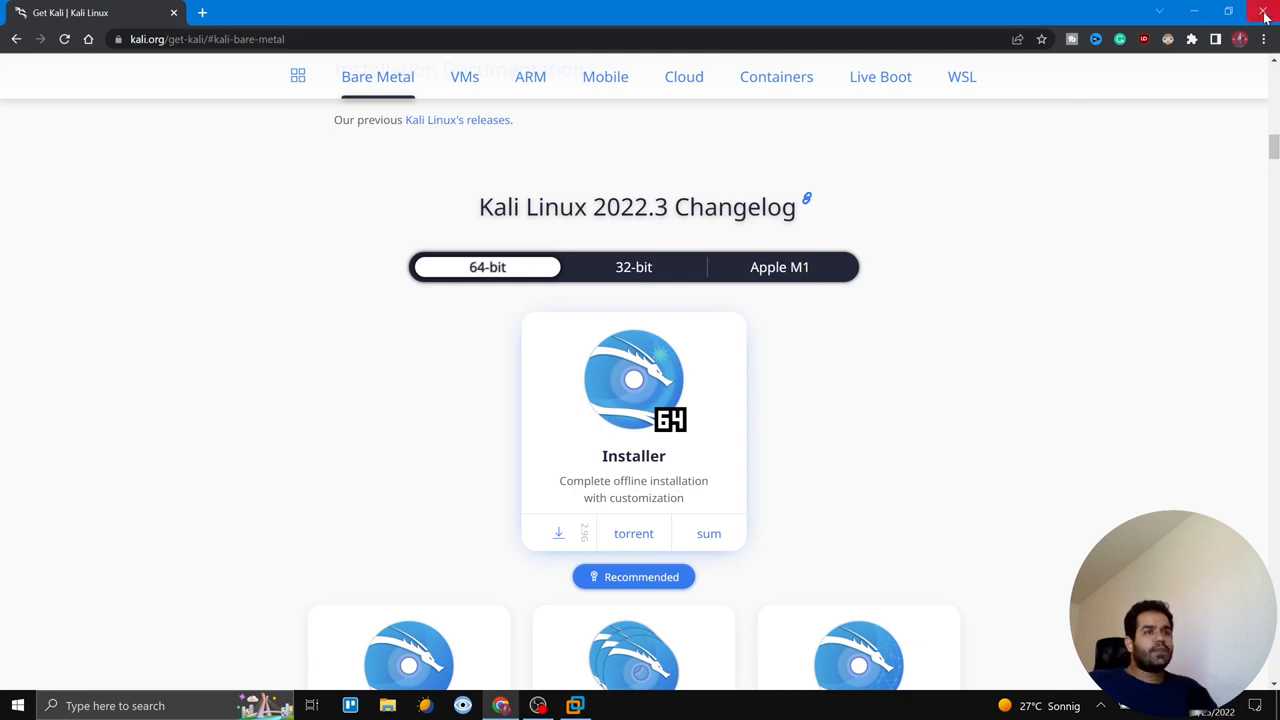
Close the browser and switch to VMware Workstation
left_click(576, 705)
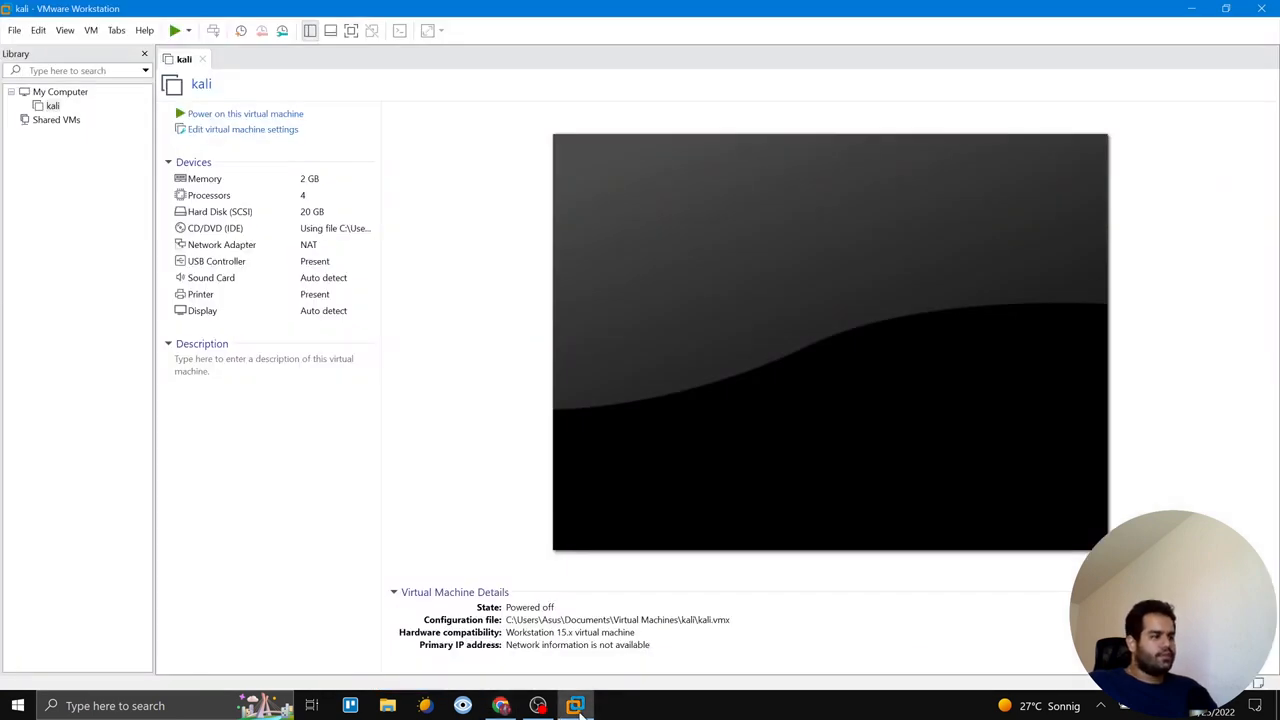
key("alt+Tab")
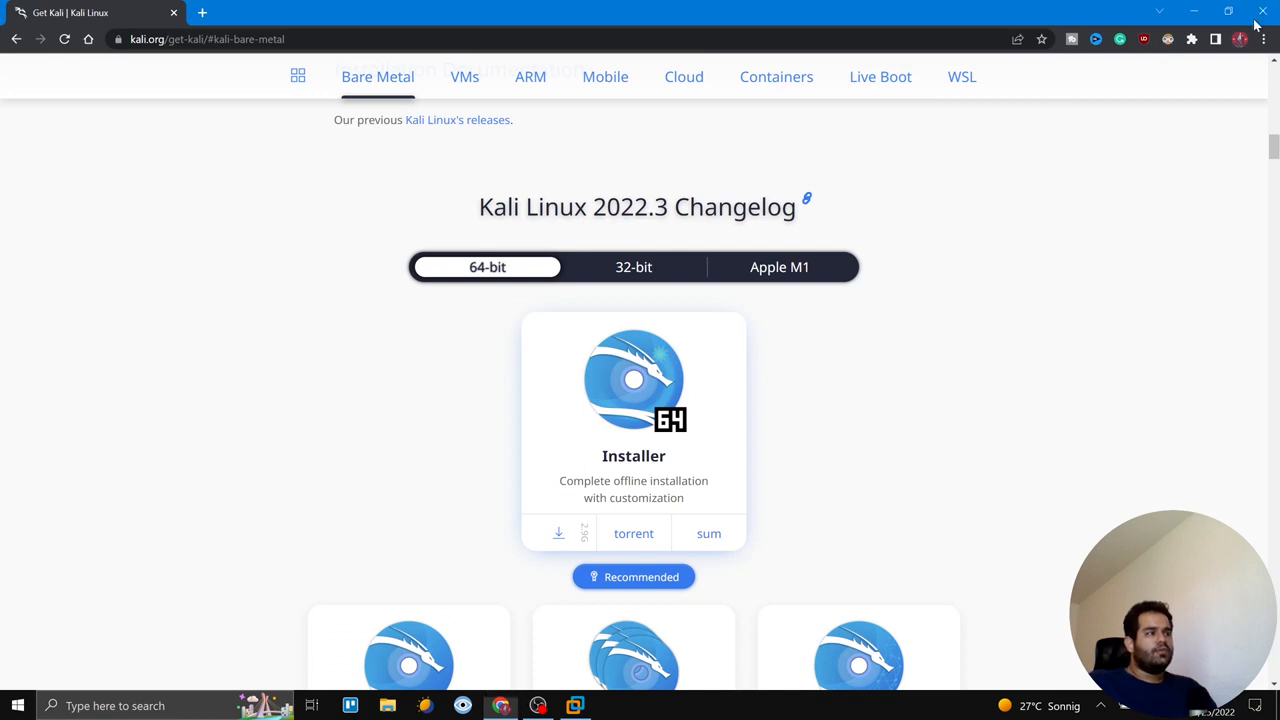
left_click(1268, 12)
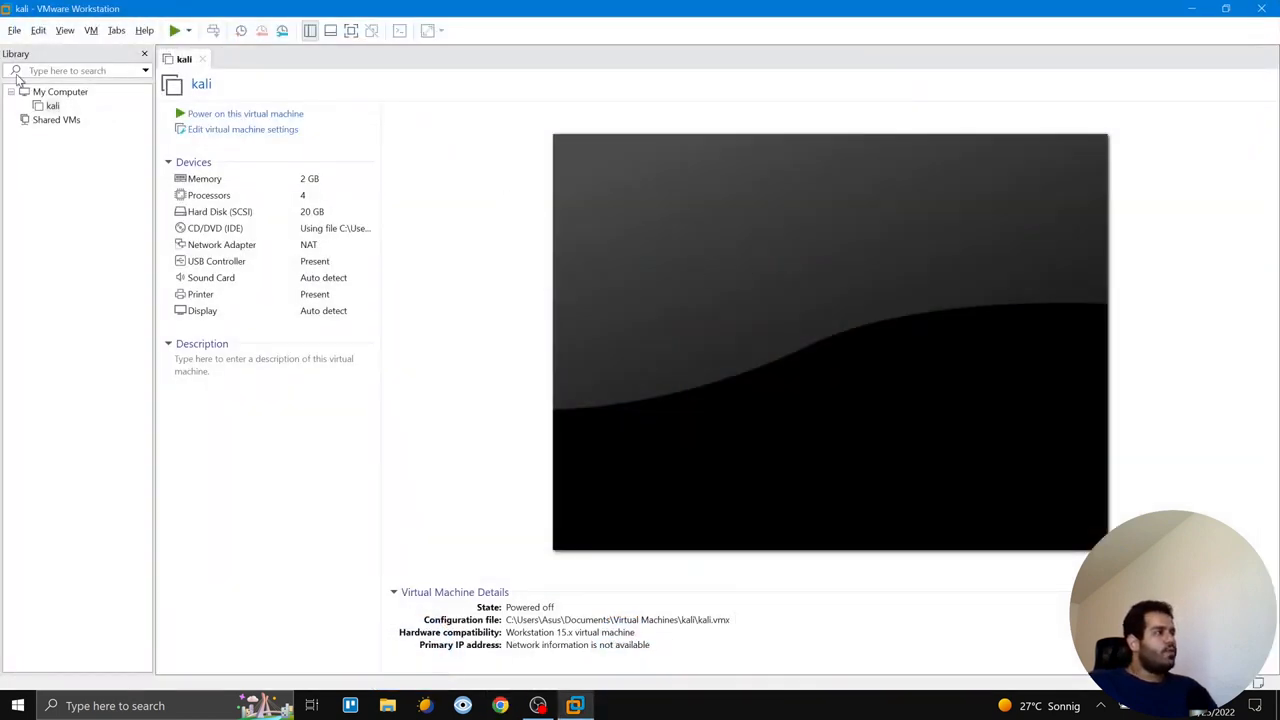
Start a new typical virtual machine using kali-linux-2022.3-installer-amd64.iso from Downloads as its installer disc image
left_click(14, 31)
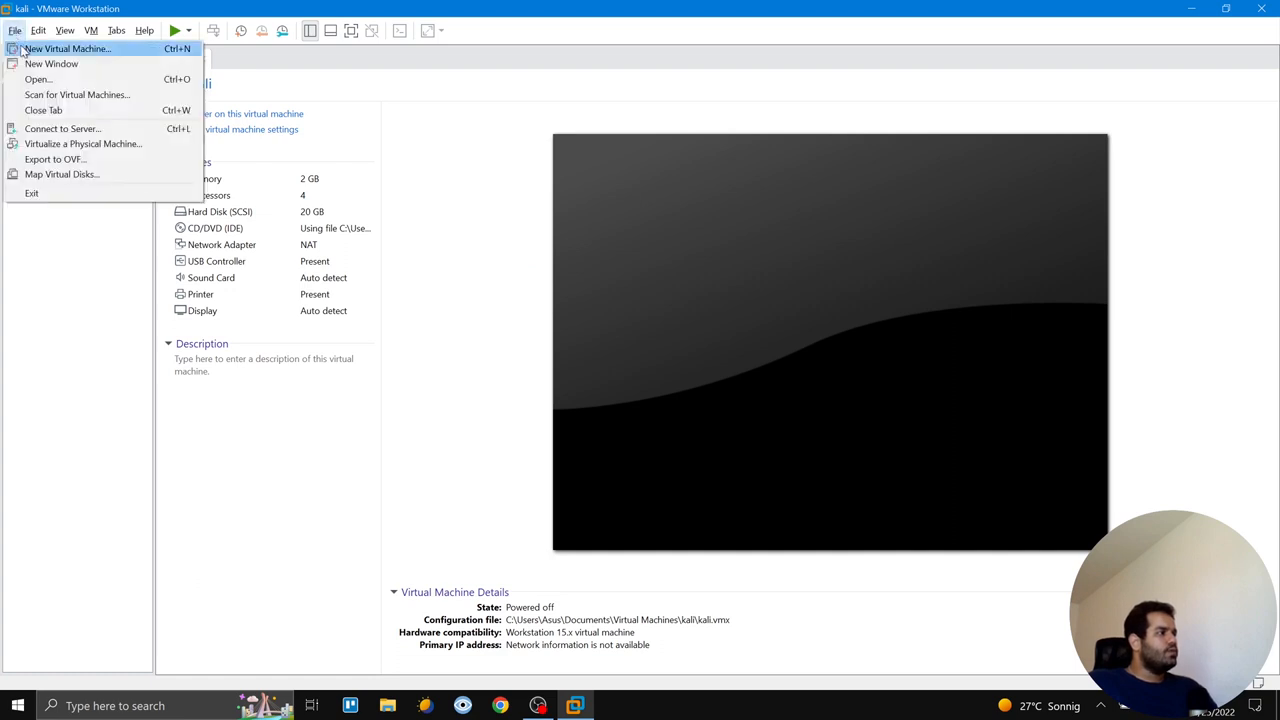
left_click(44, 50)
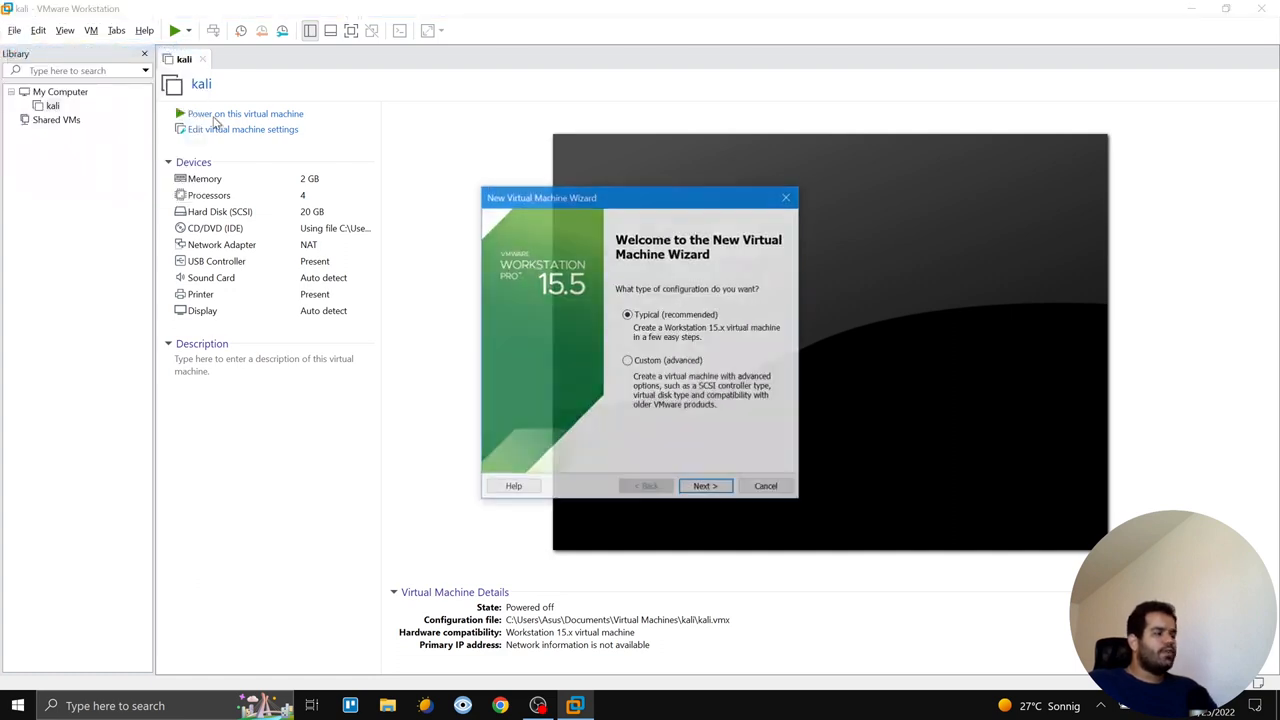
left_click(705, 492)
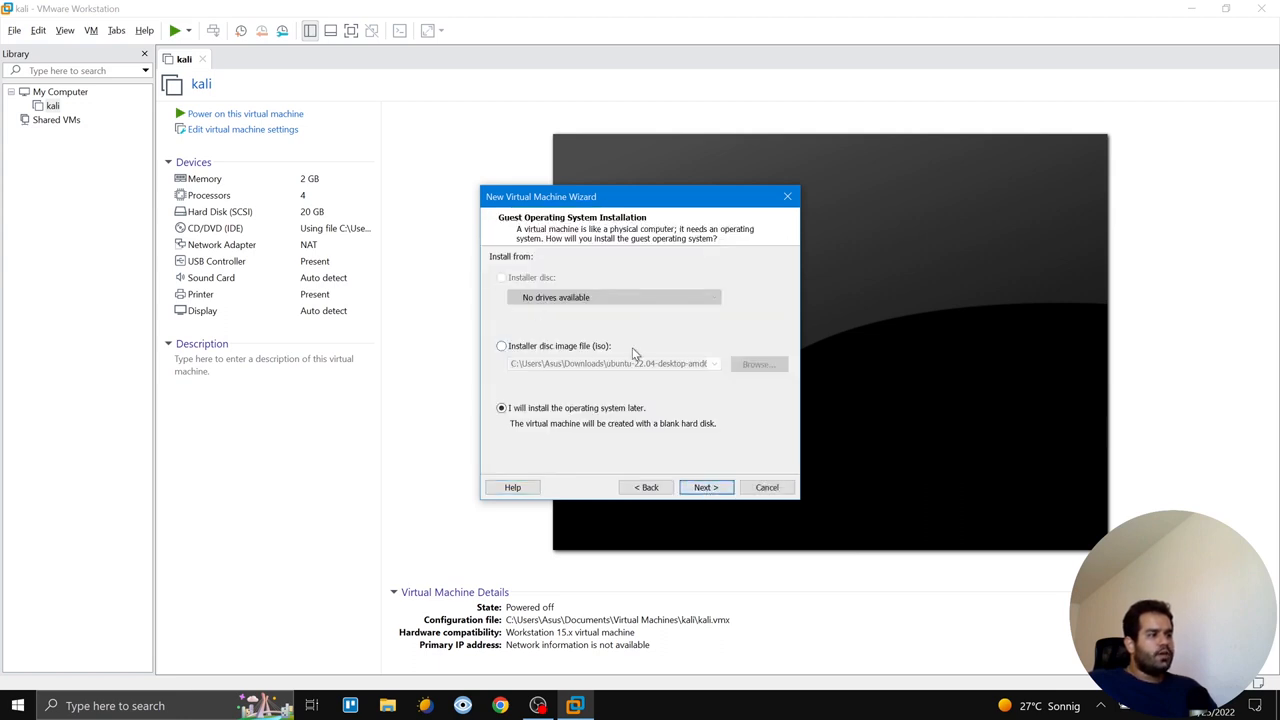
left_click(566, 347)
left_click(758, 364)
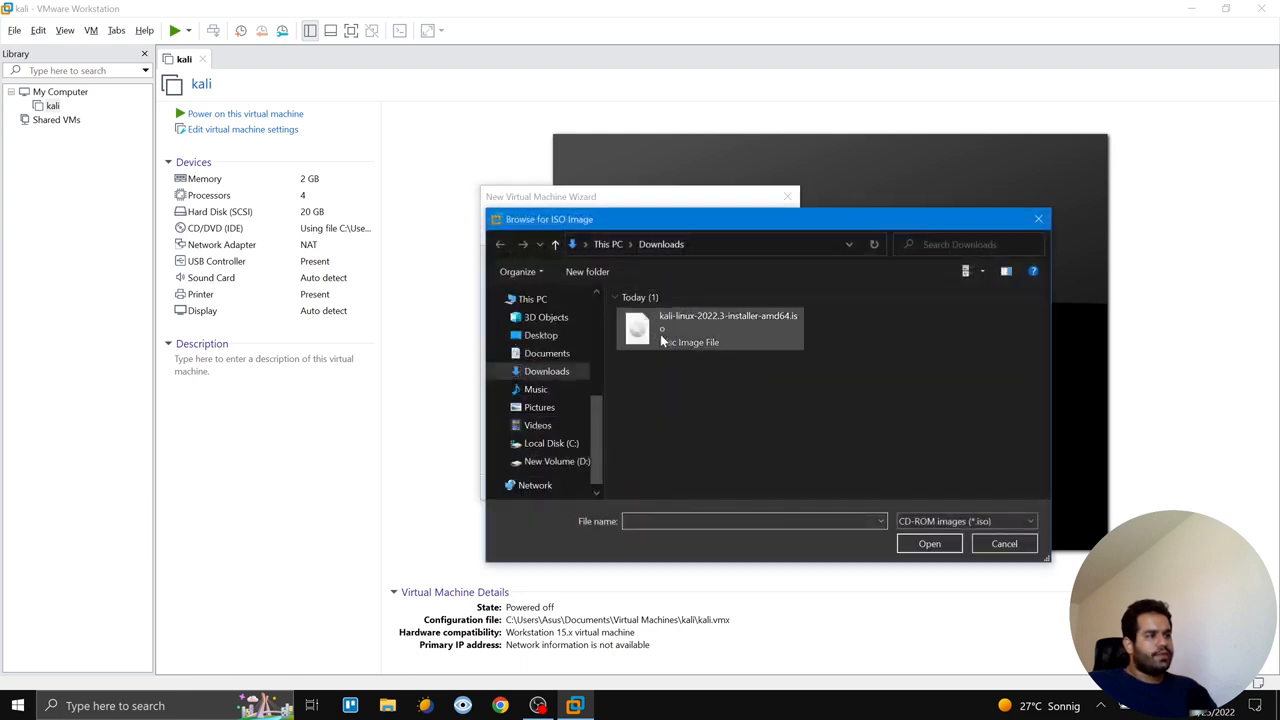
double_click(650, 336)
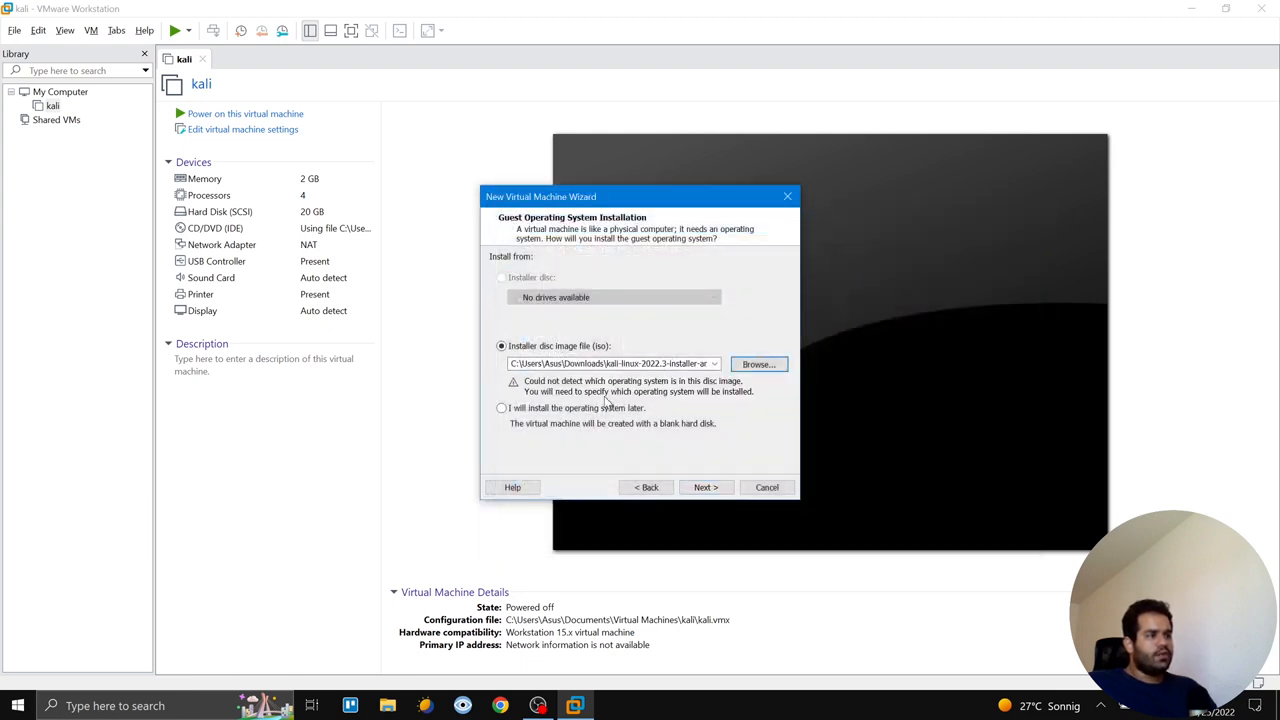
Name the Debian 10.x 64-bit virtual machine test and give it a 20 GB disk split into multiple files
left_click(692, 492)
left_click(692, 497)
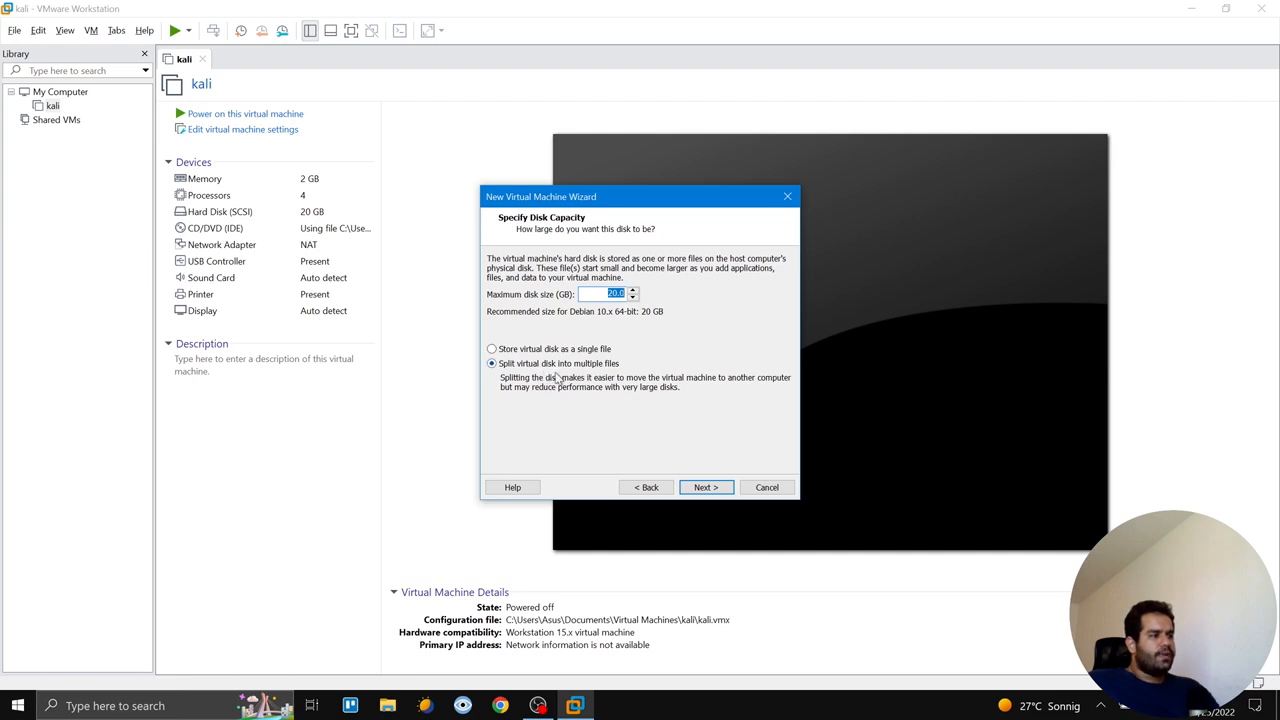
left_click(706, 489)
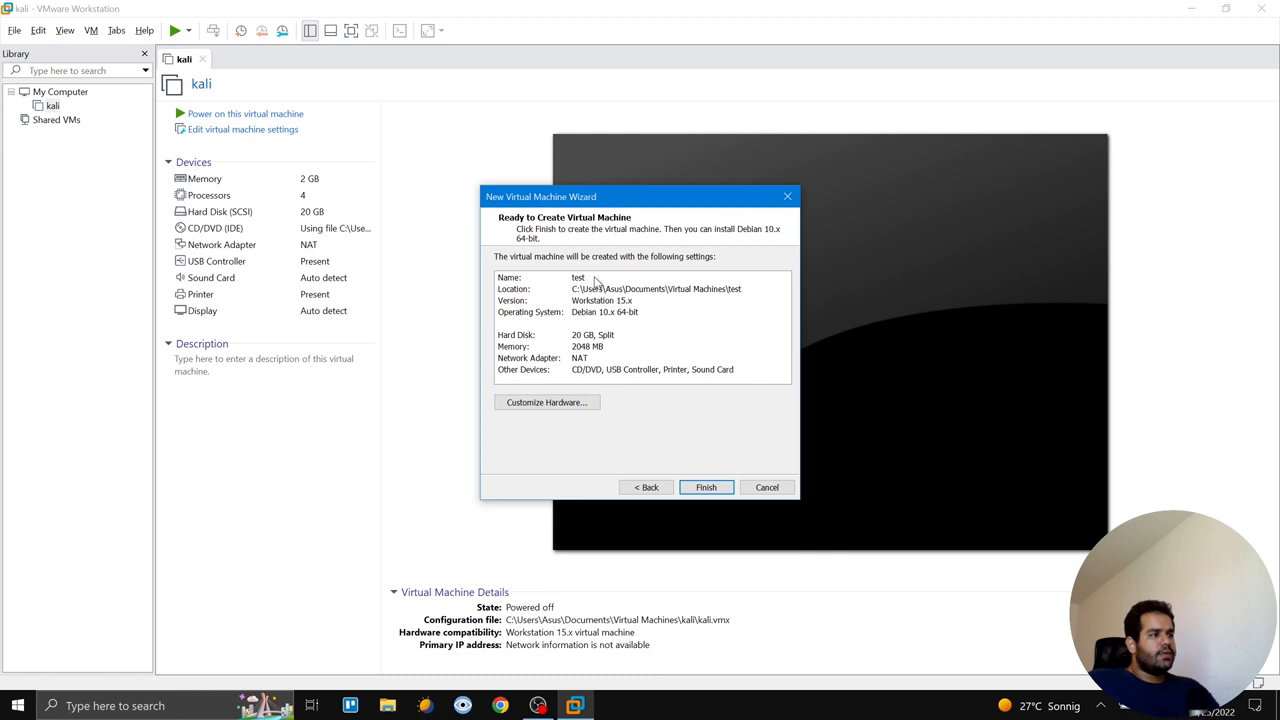
Review the memory and processor settings in the hardware customization, and finish creating the virtual machine
left_click(546, 402)
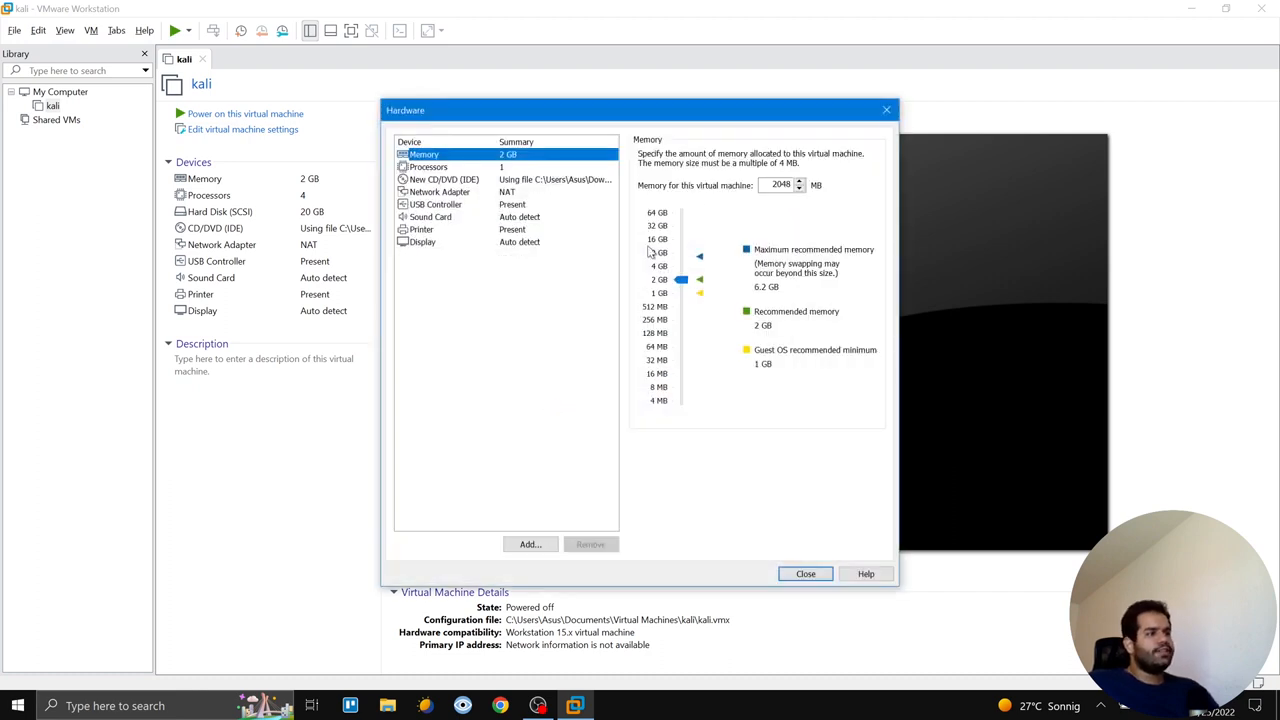
left_click(502, 170)
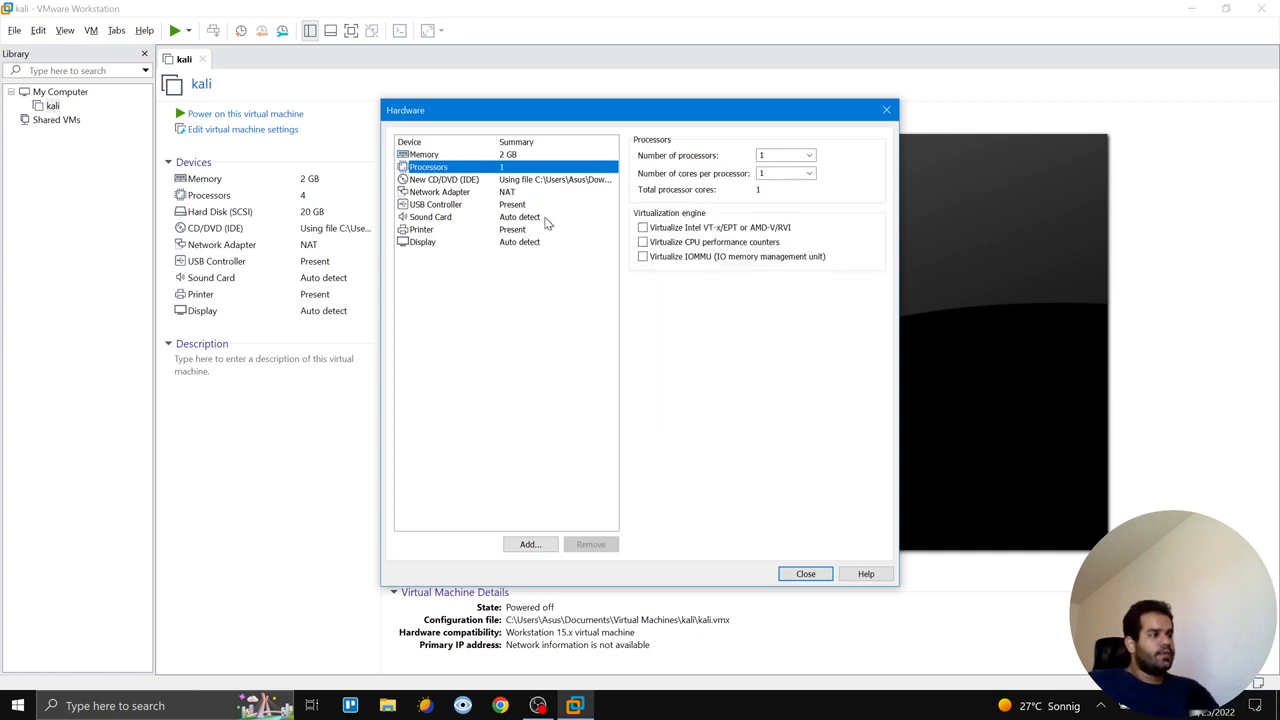
left_click(519, 157)
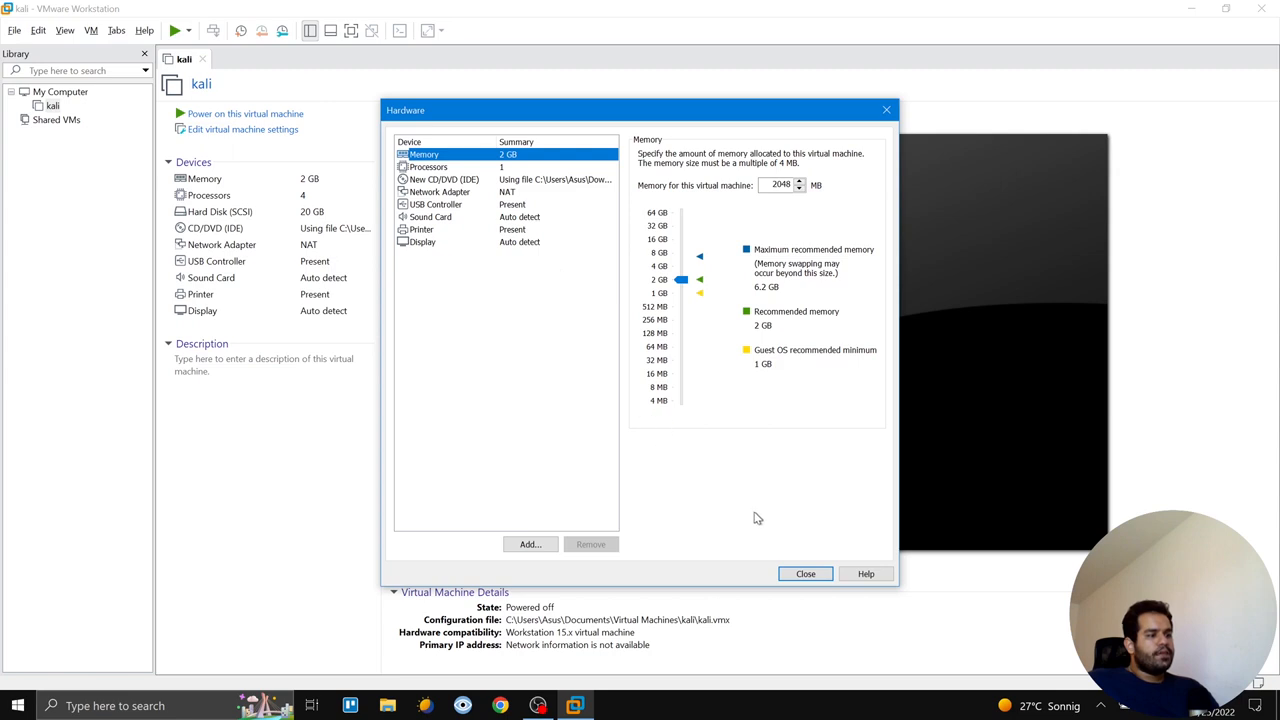
left_click(805, 574)
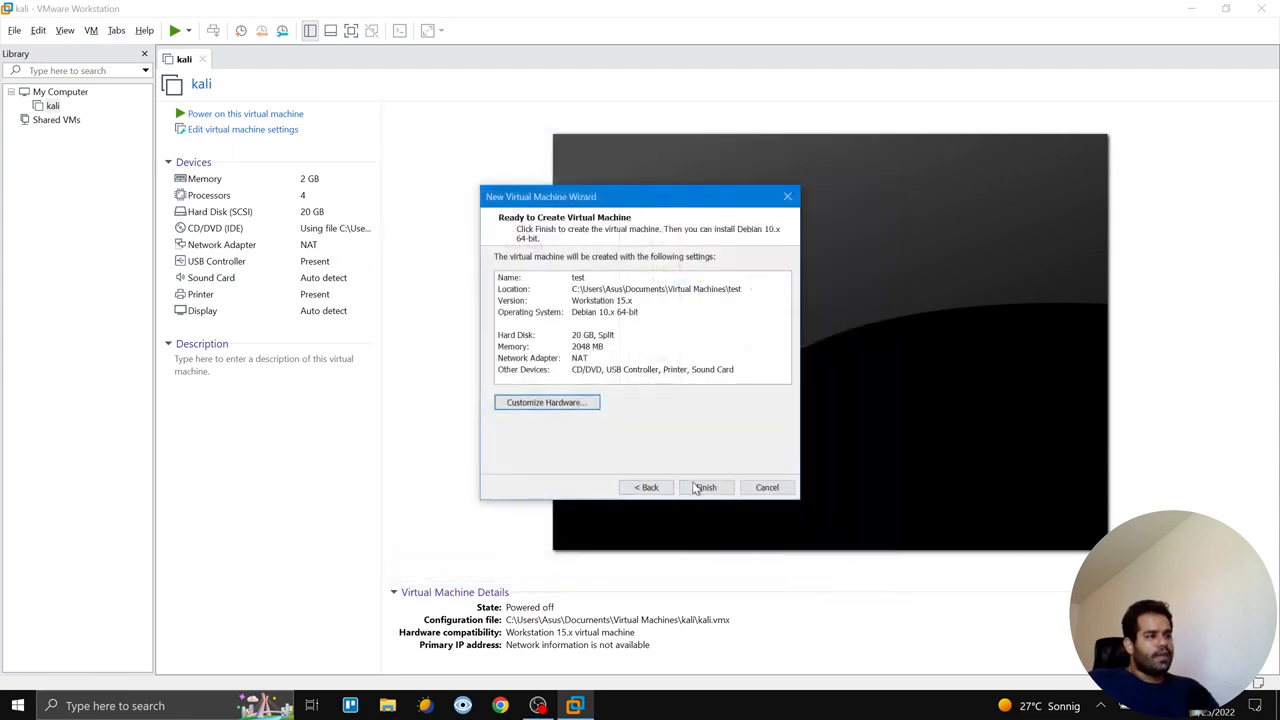
left_click(706, 487)
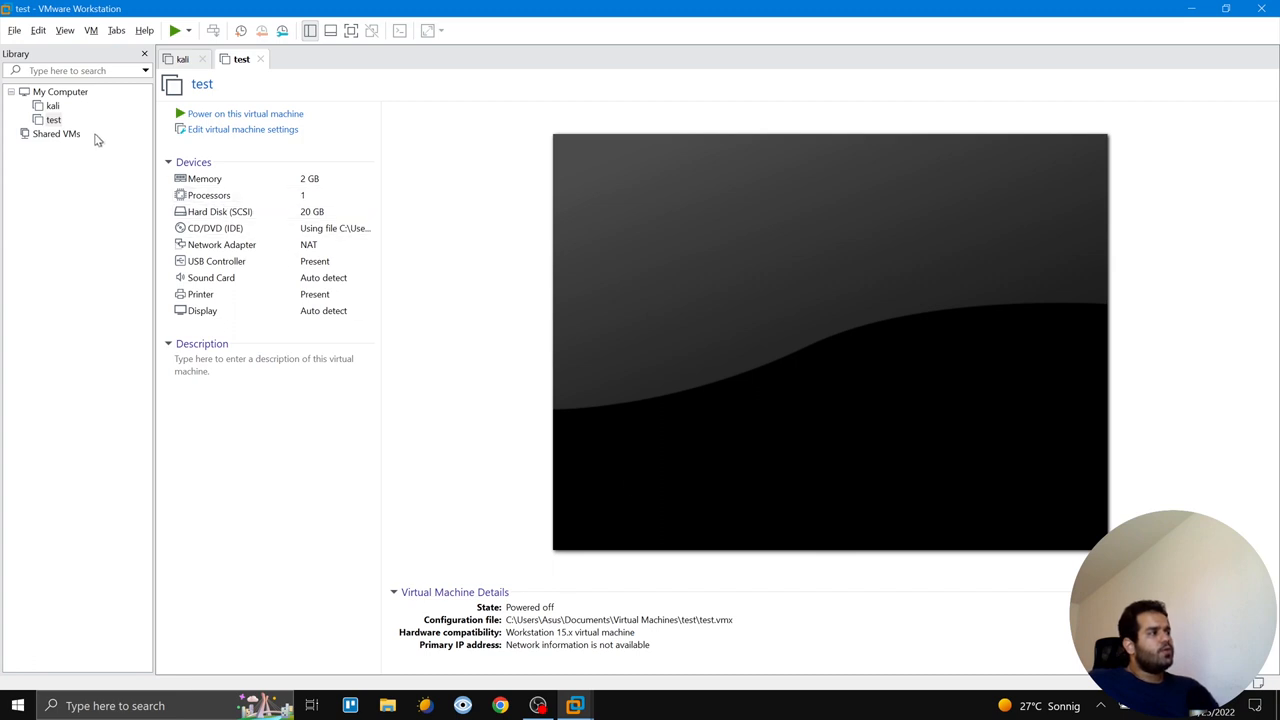
Power on the test virtual machine and start the Kali Graphical install
left_click(54, 120)
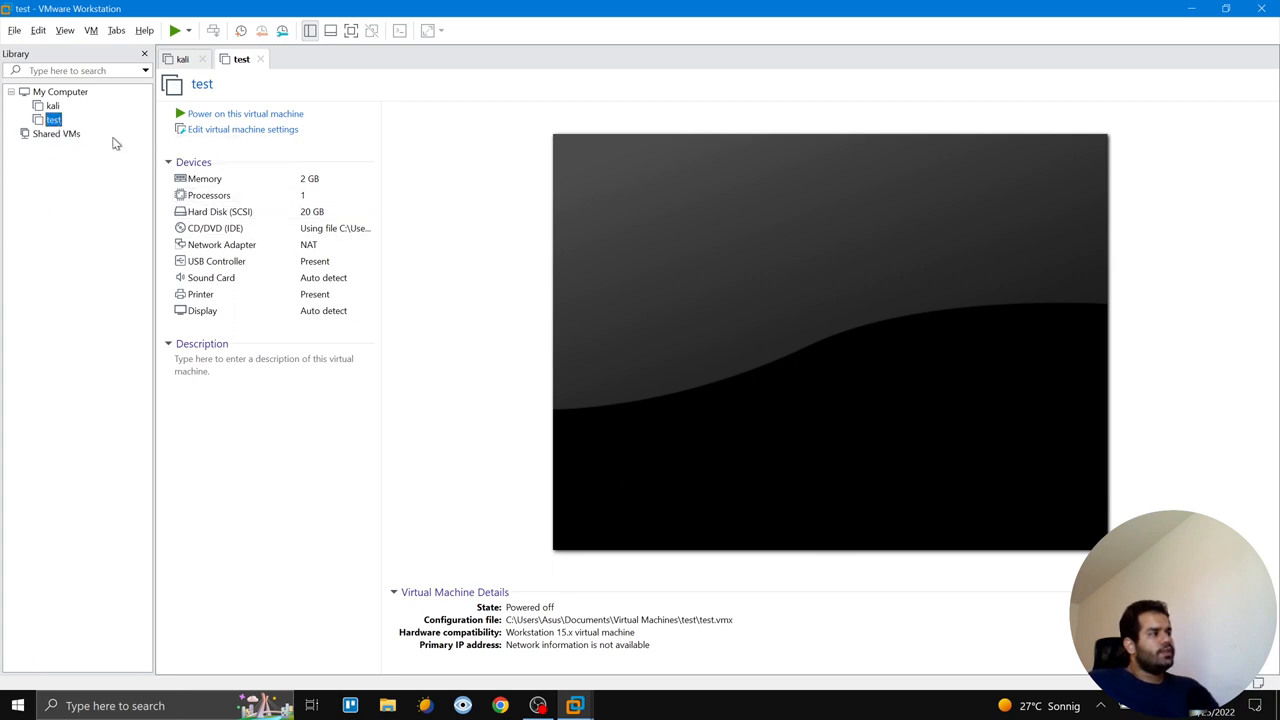
left_click(213, 122)
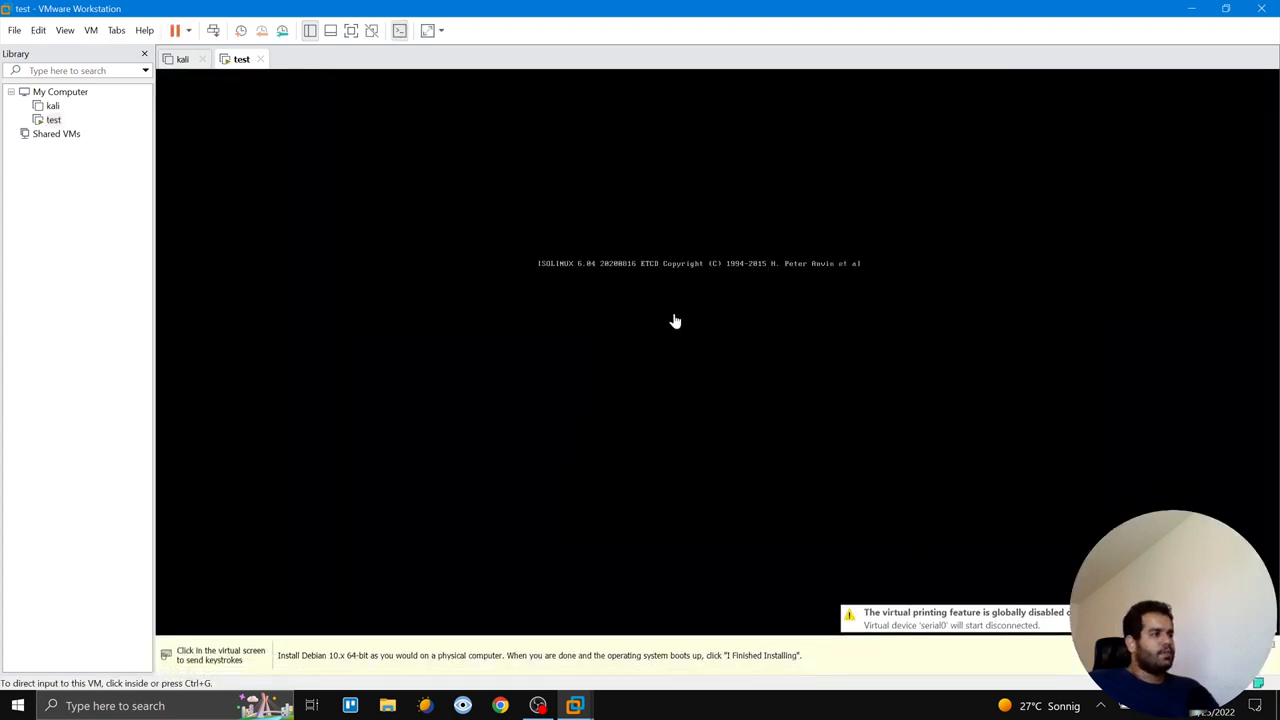
left_click(718, 405)
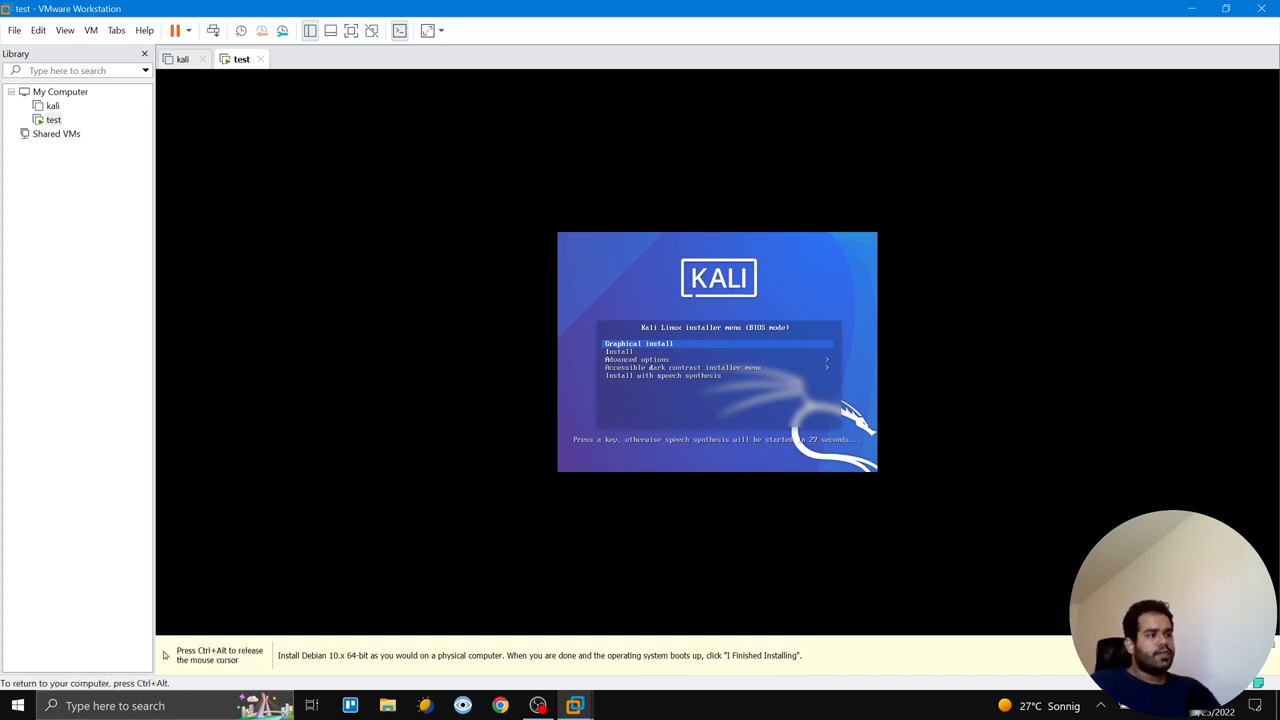
key("Up")
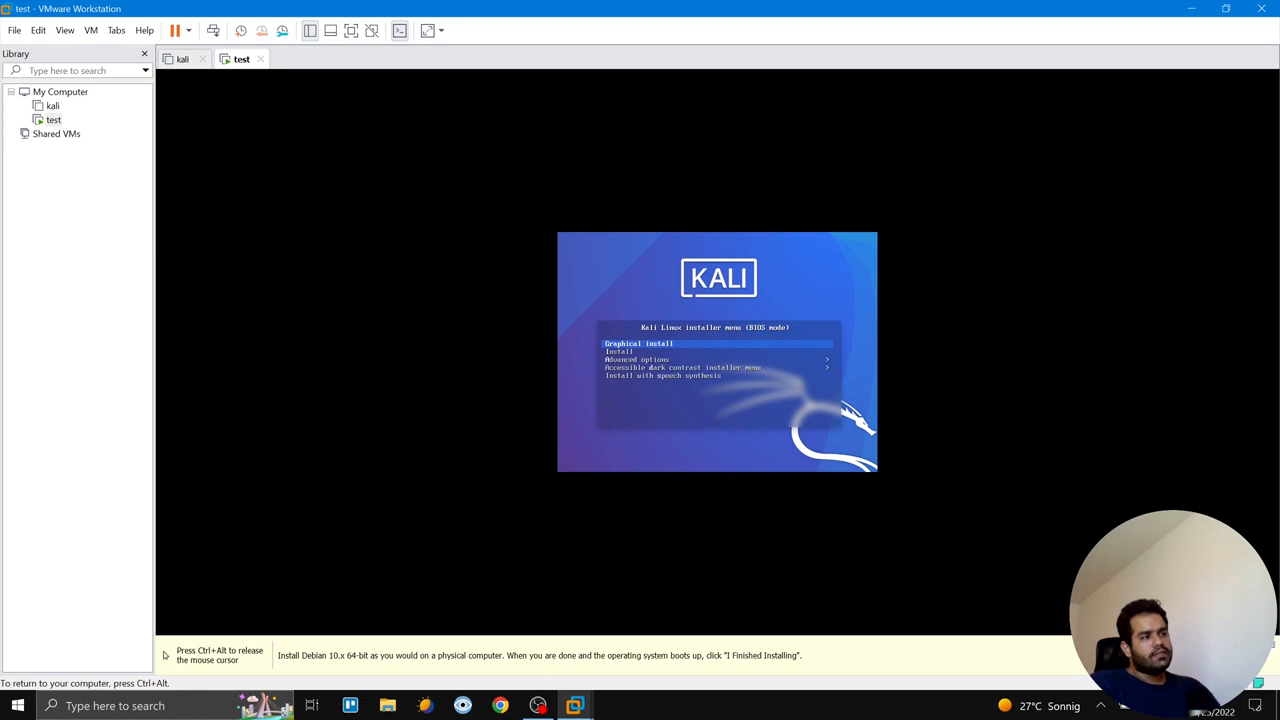
key("Return")
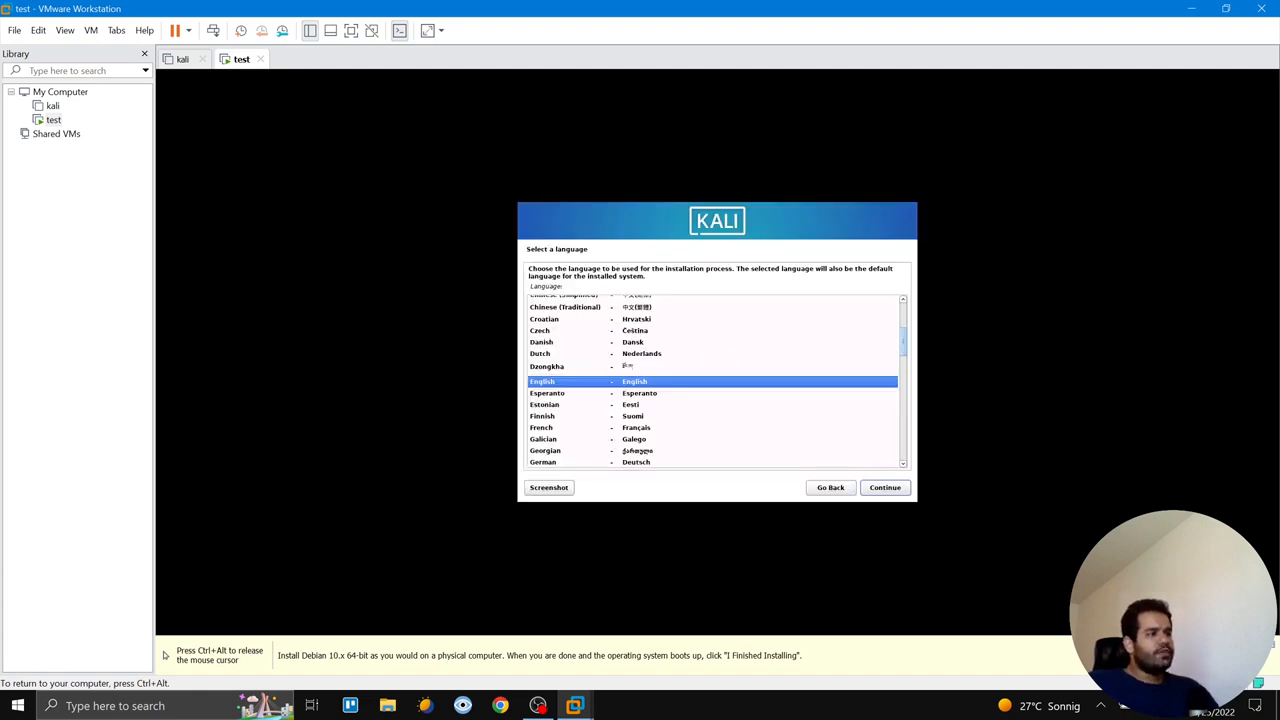
Set the installer language to English, the location to United States and the keymap to American English
left_click(884, 489)
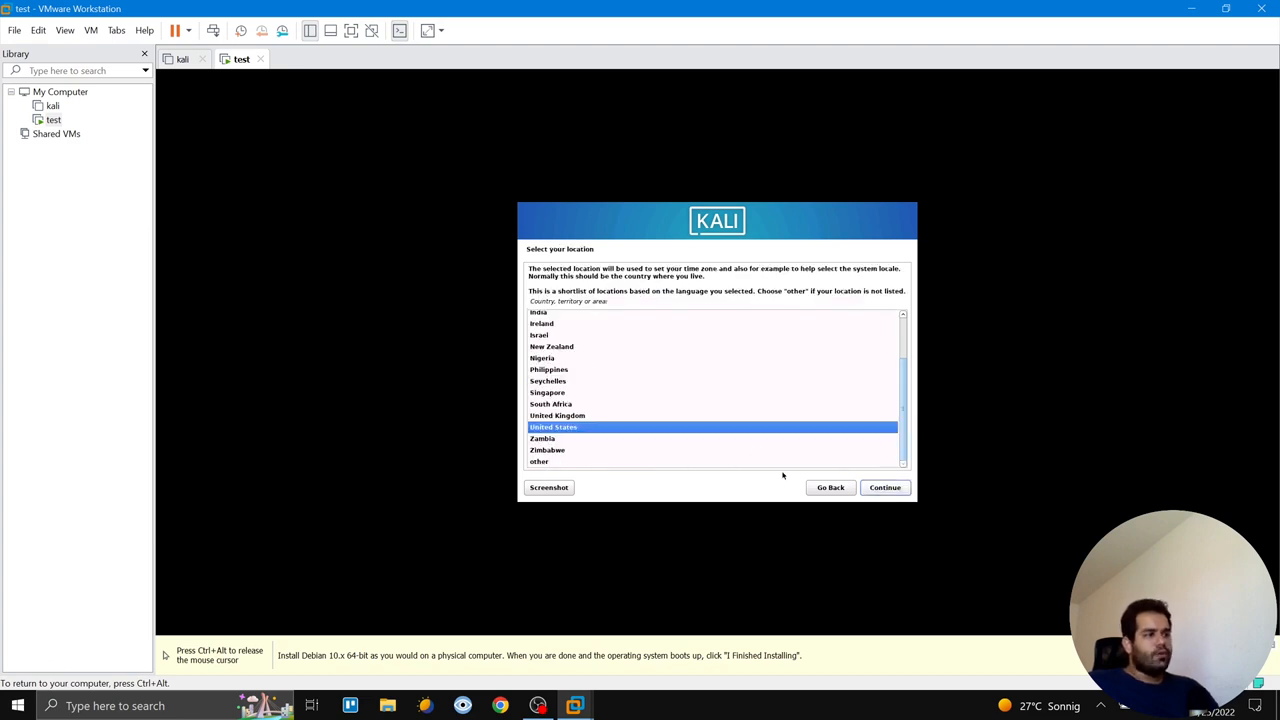
left_click(884, 489)
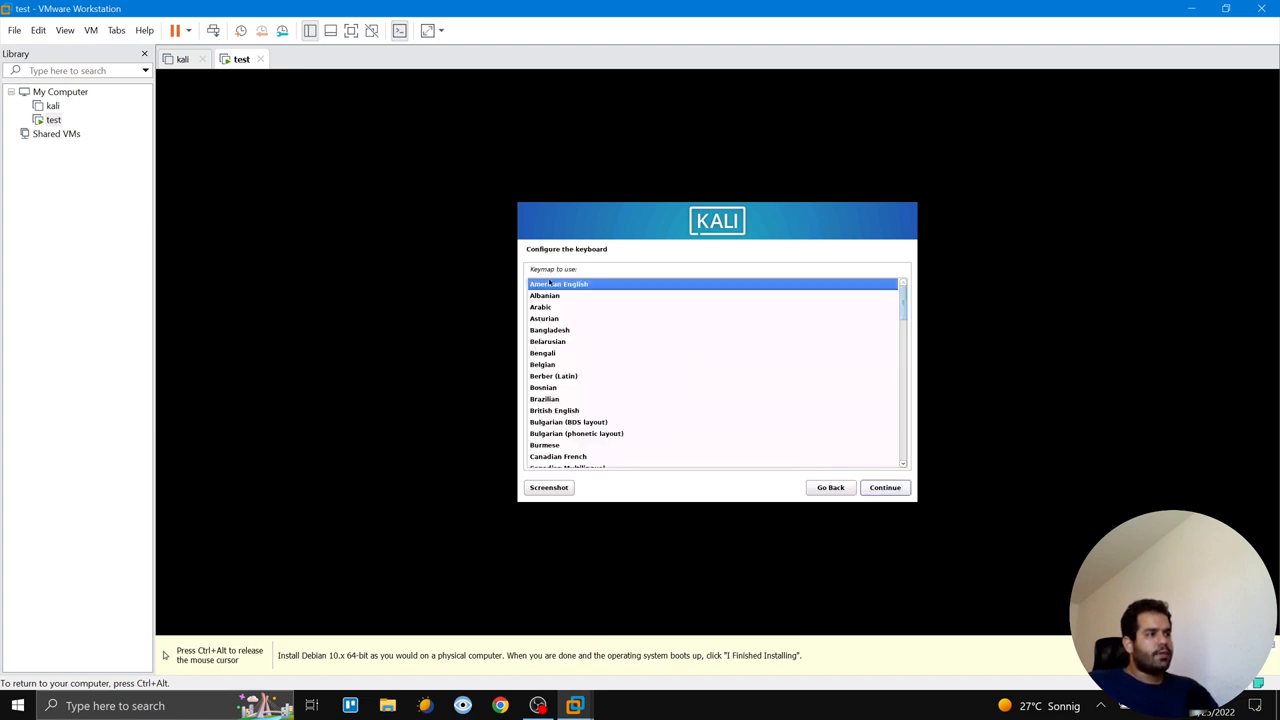
left_click(886, 487)
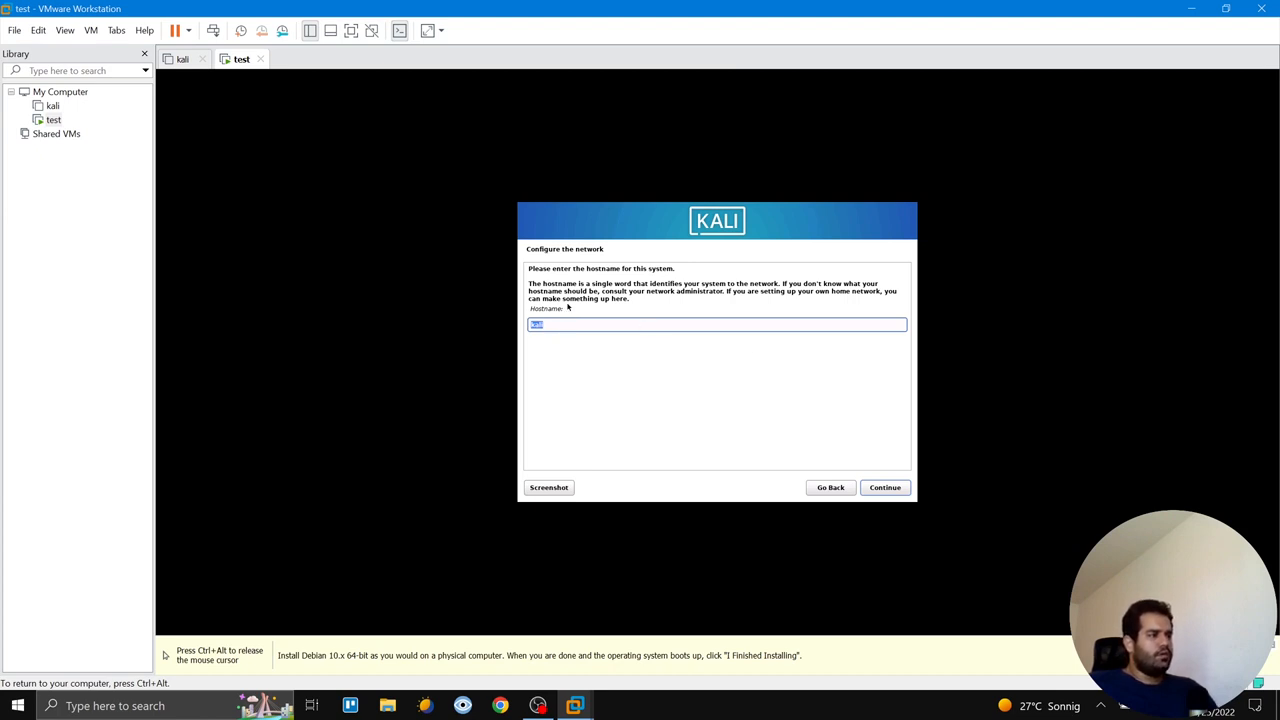
Accept kali as the hostname and leave the domain name blank
left_click(885, 487)
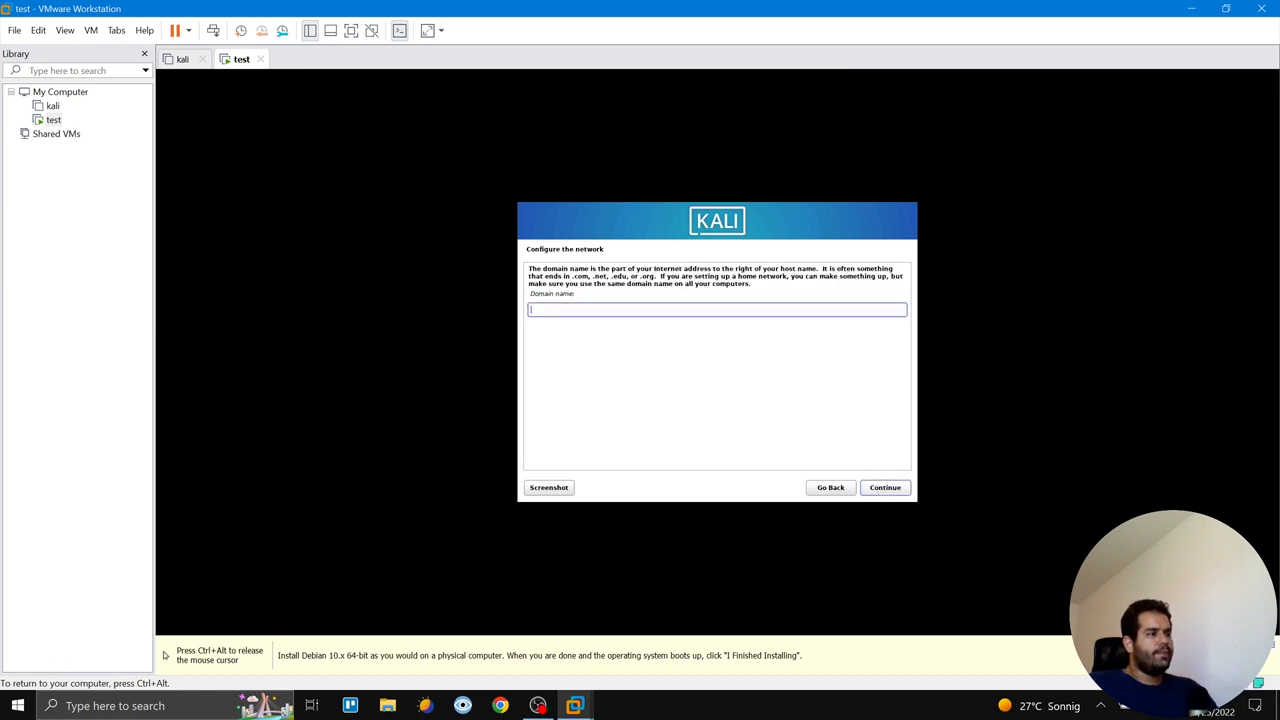
left_click(884, 489)
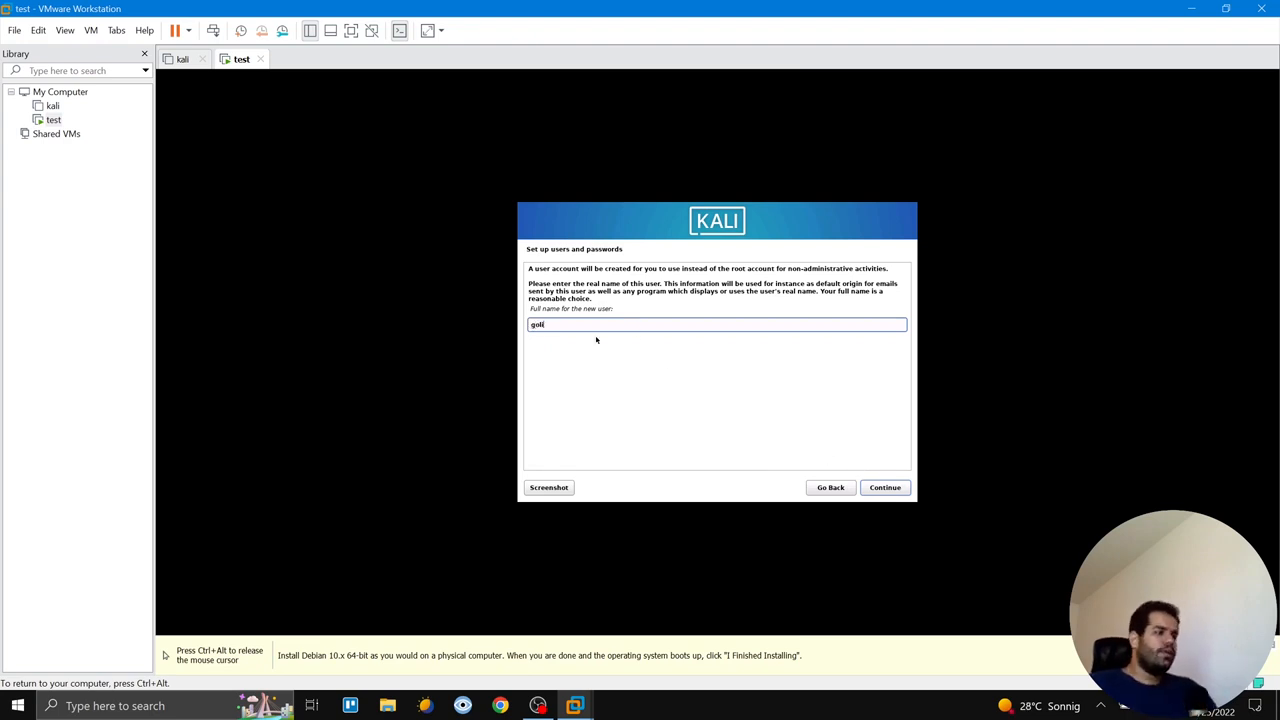
Set up the user account with the new user's full name and username, and enter the account password twice
left_click(884, 489)
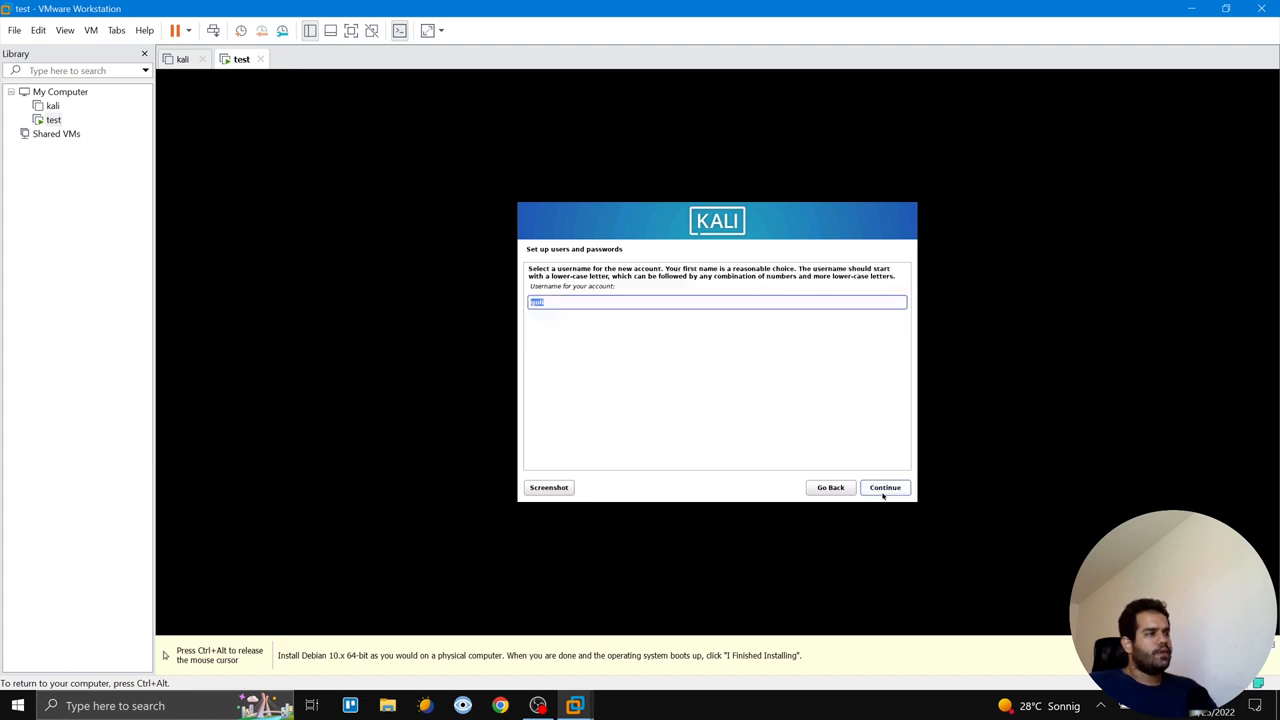
left_click(887, 487)
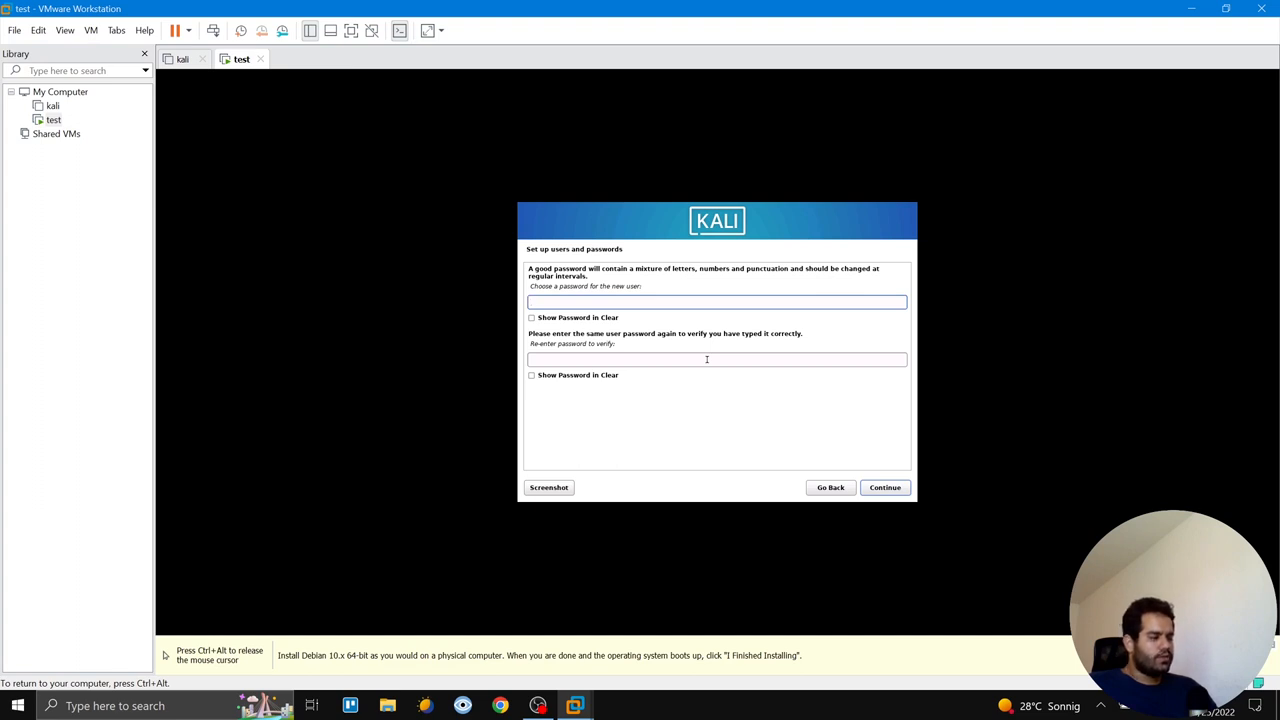
type("••")
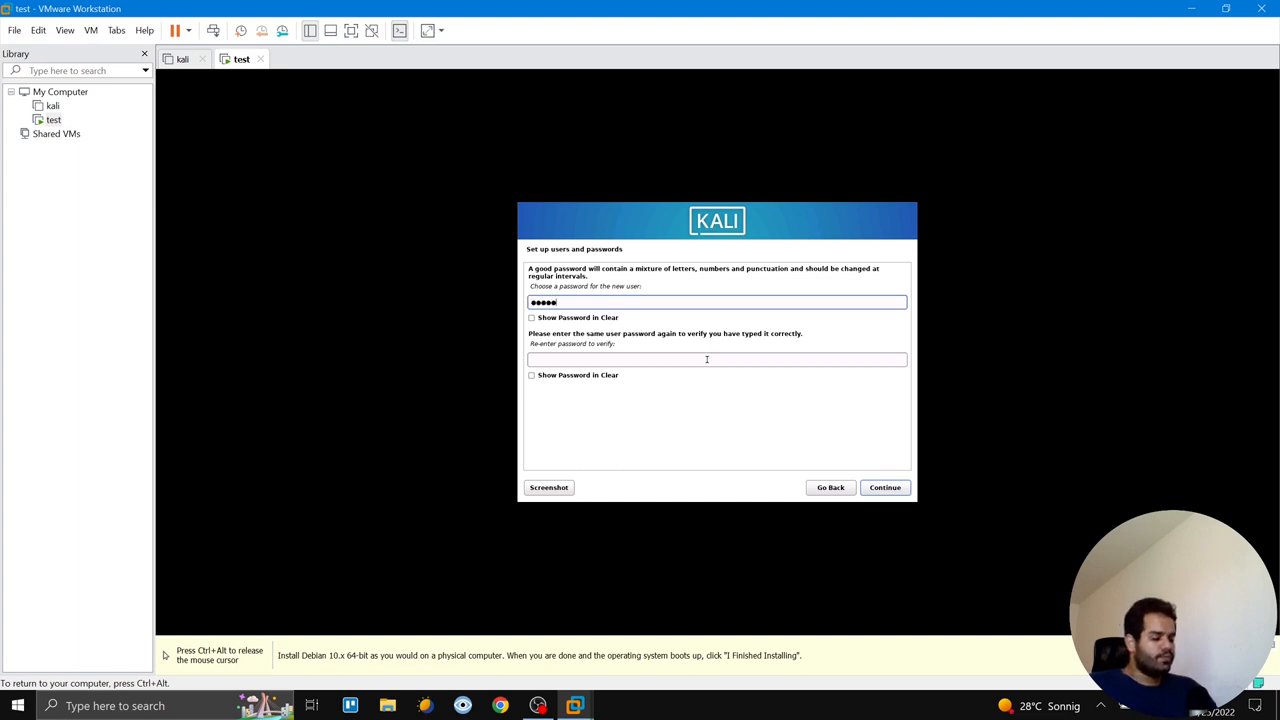
left_click(702, 362)
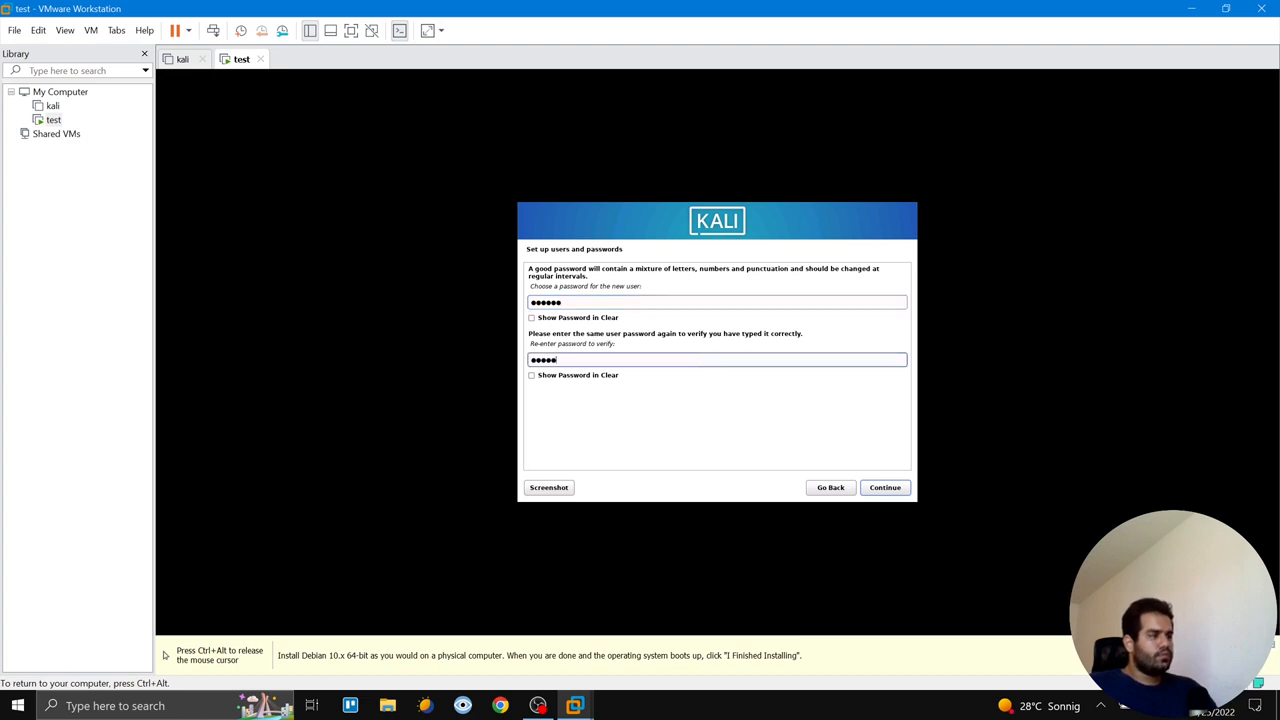
left_click(882, 489)
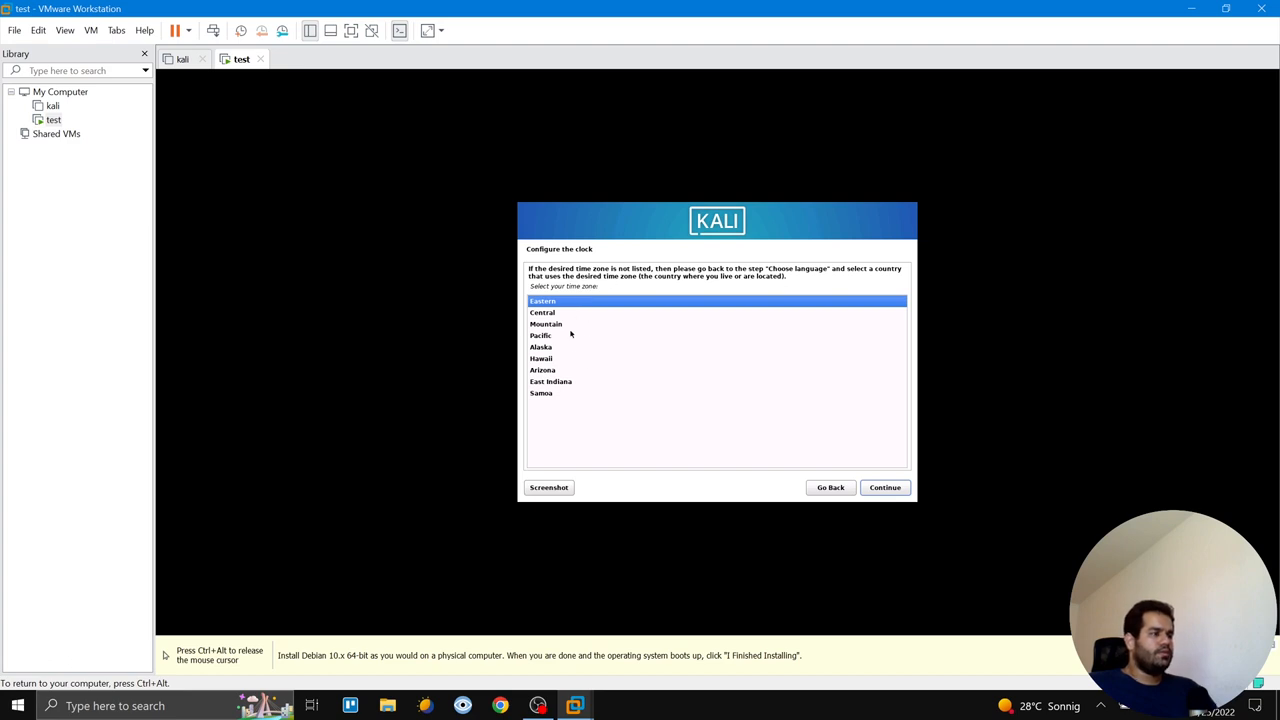
Set the time zone to Eastern and choose the Guided - use entire disk partitioning method
left_click(882, 490)
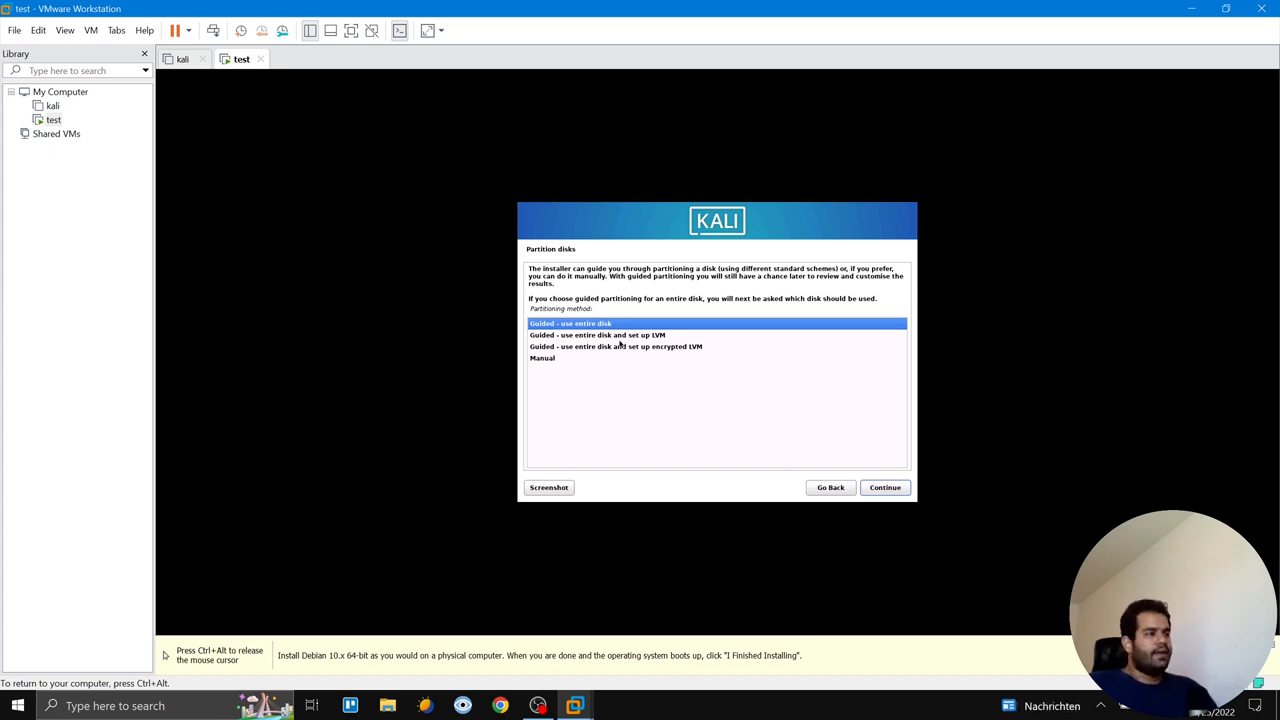
left_click(885, 488)
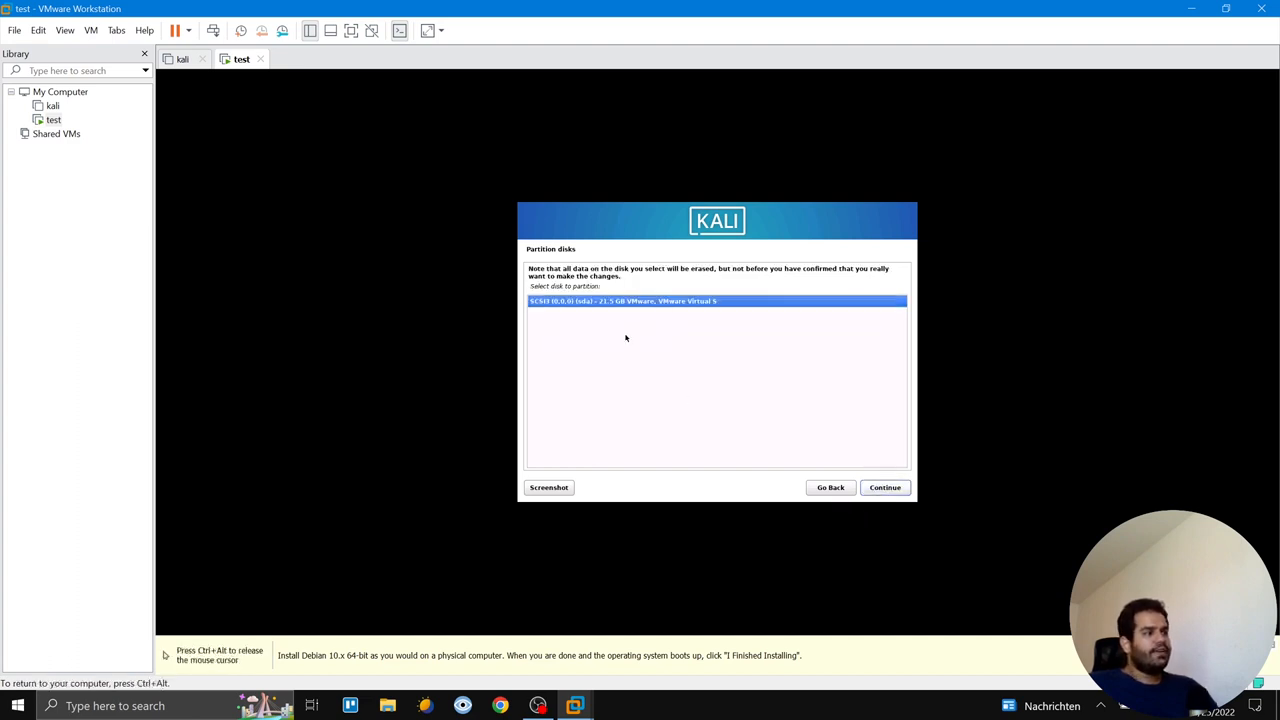
Partition the SCSI3 (sda) disk with all files in one partition and write the changes to disk
left_click(894, 490)
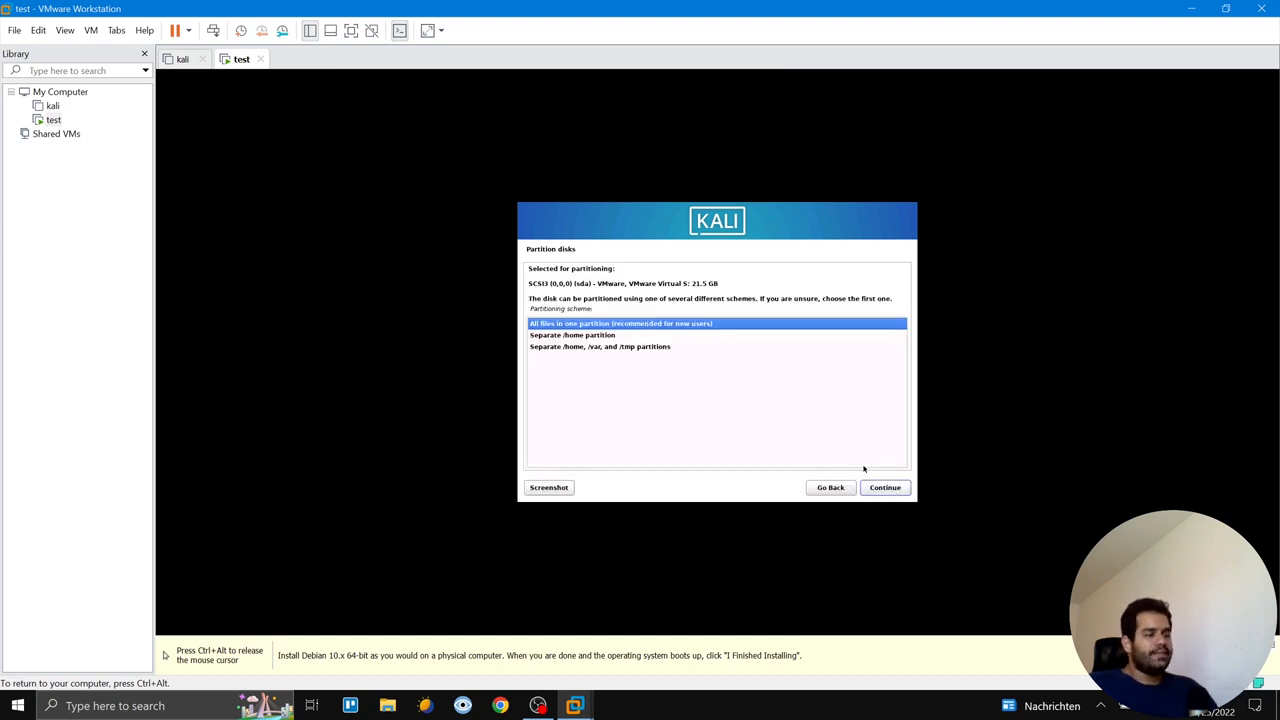
left_click(882, 492)
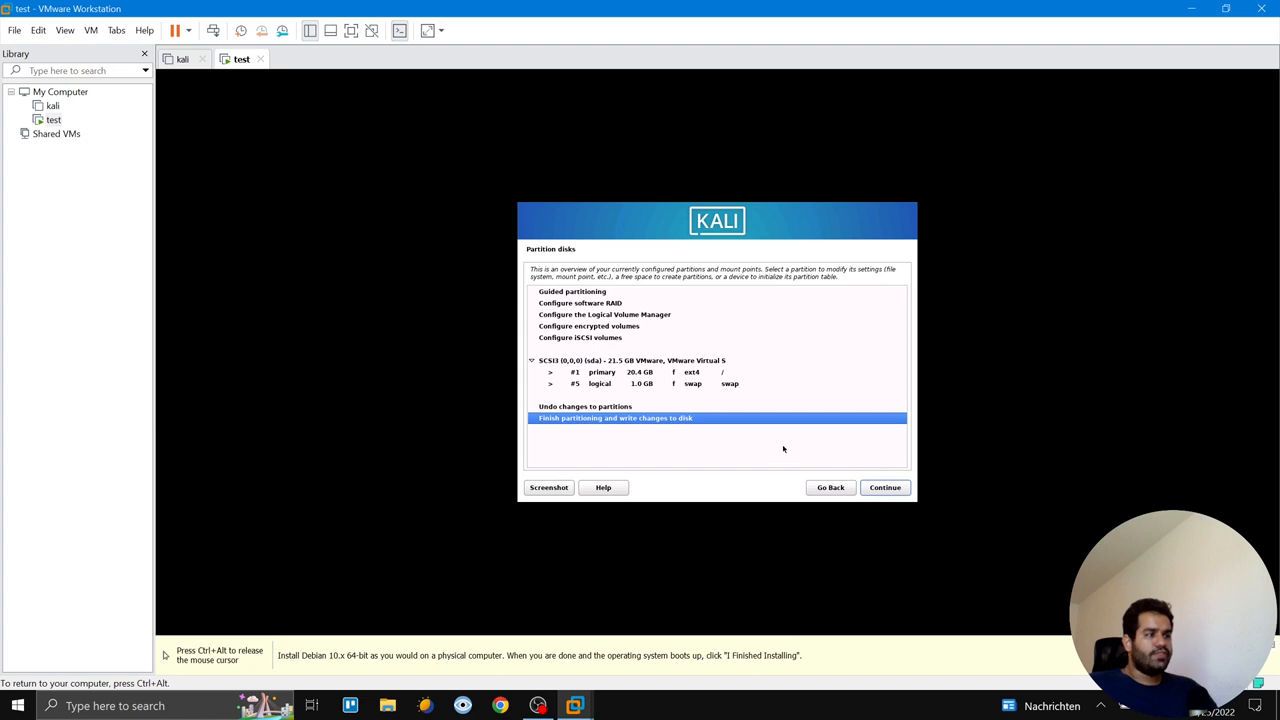
left_click(877, 489)
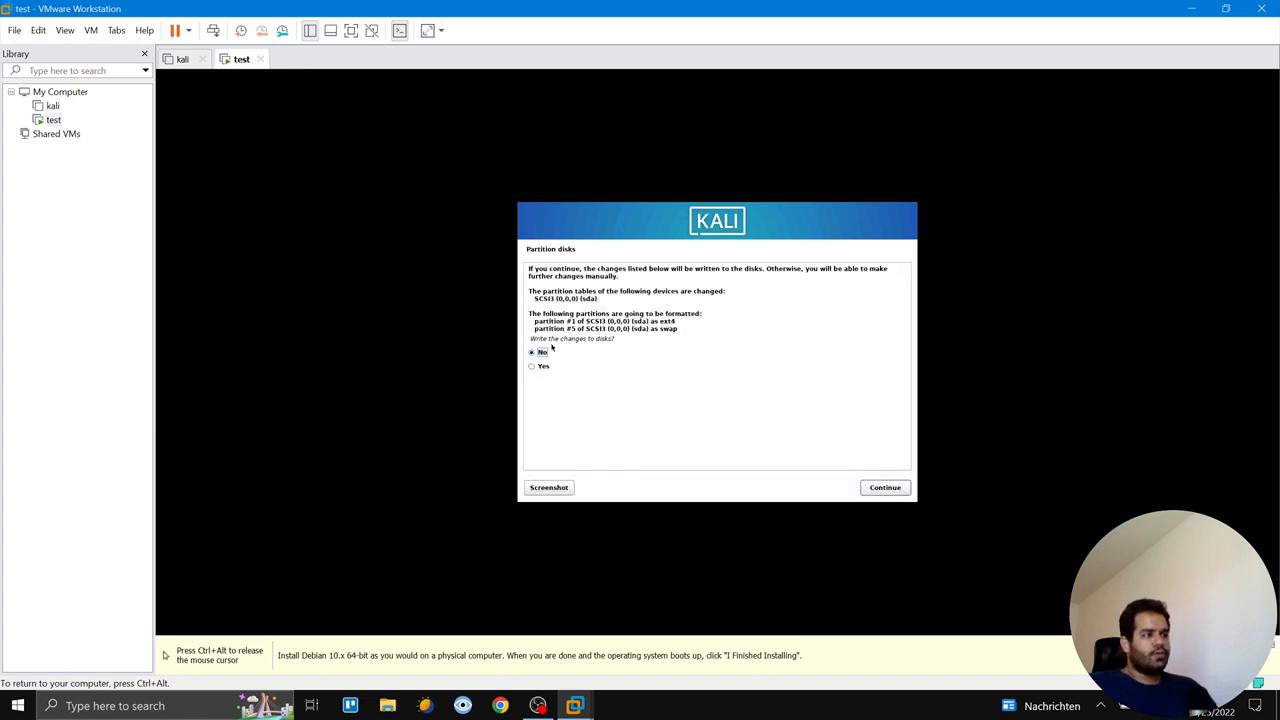
left_click(538, 366)
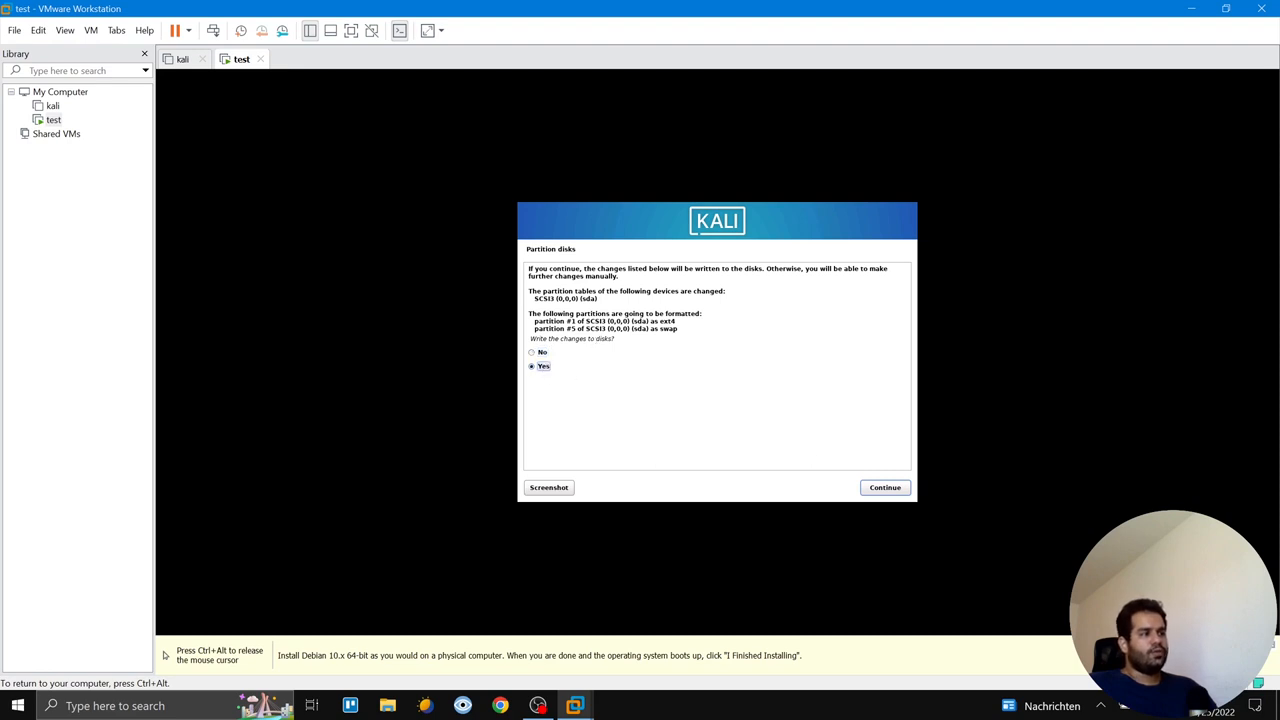
left_click(885, 487)
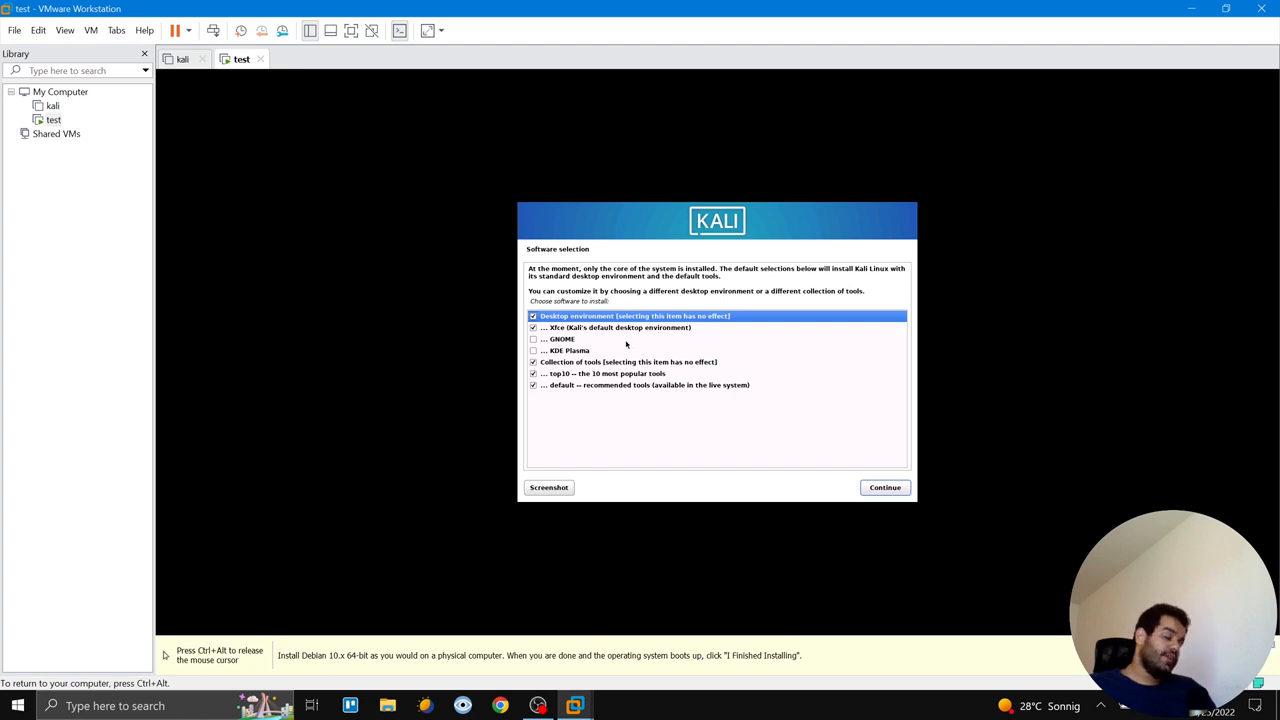
Accept the default software selection with the Xfce desktop and install the GRUB boot loader to /dev/sda
left_click(870, 490)
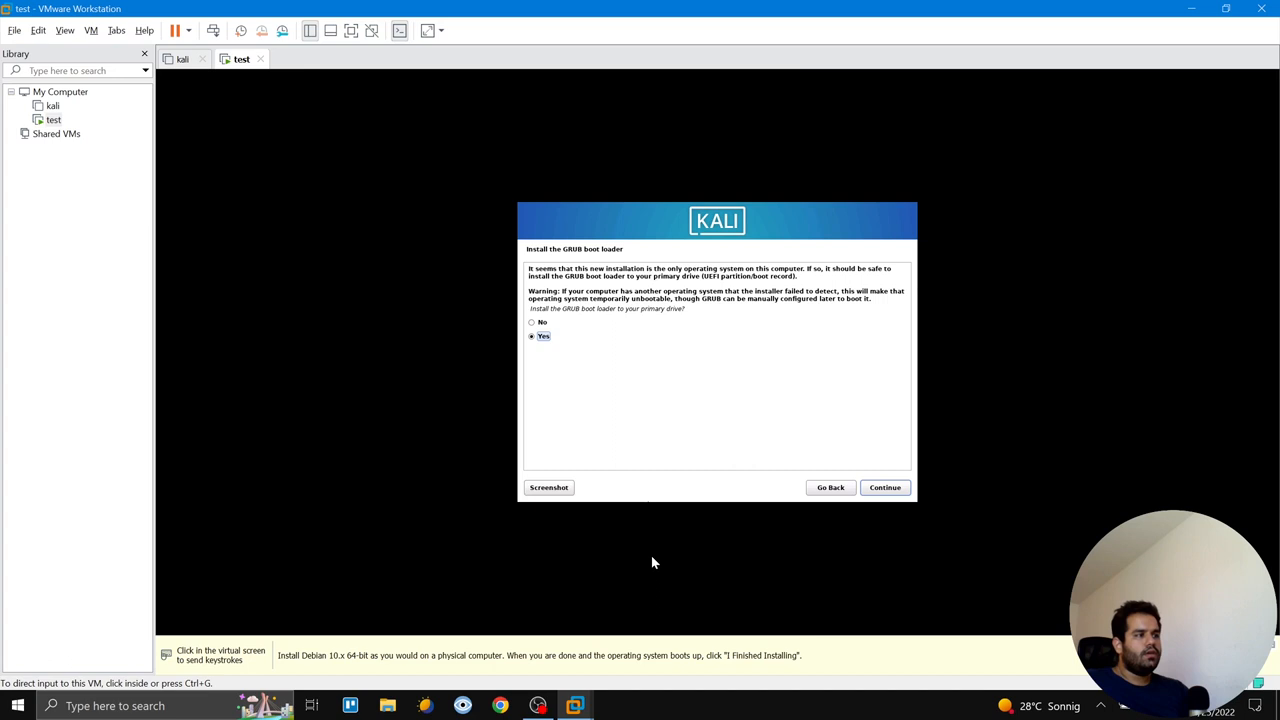
left_click(876, 494)
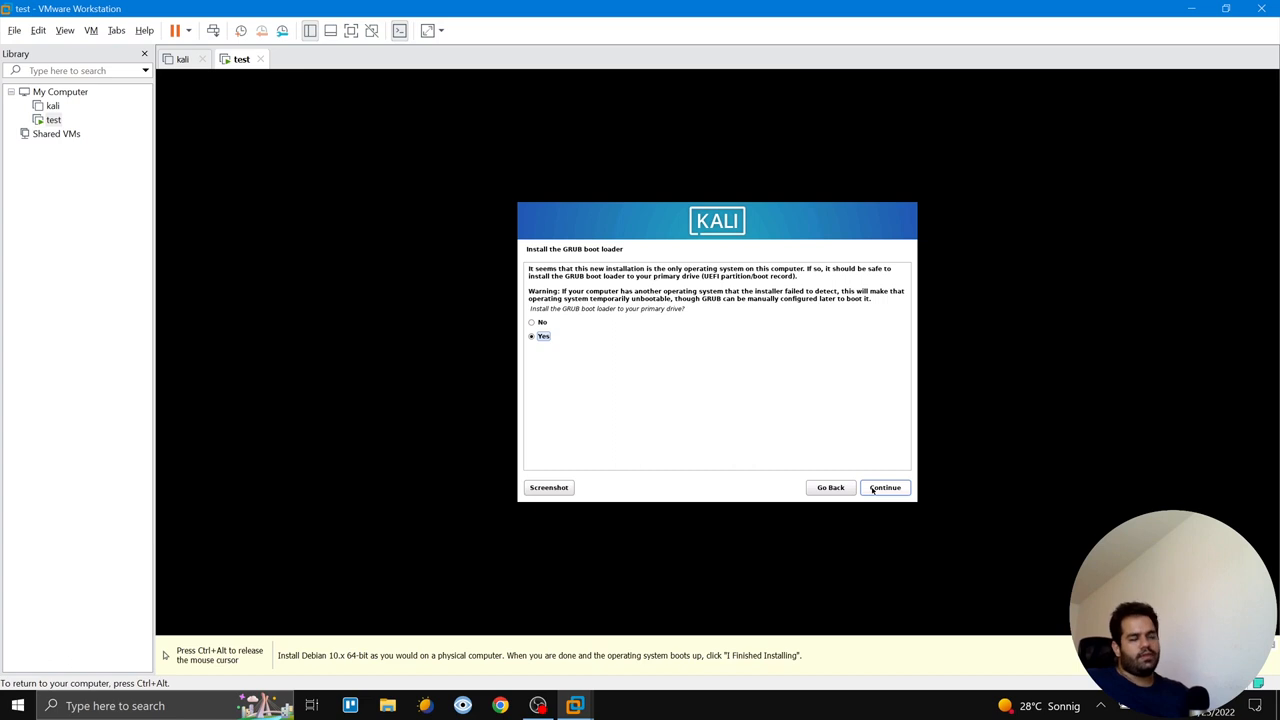
left_click(873, 490)
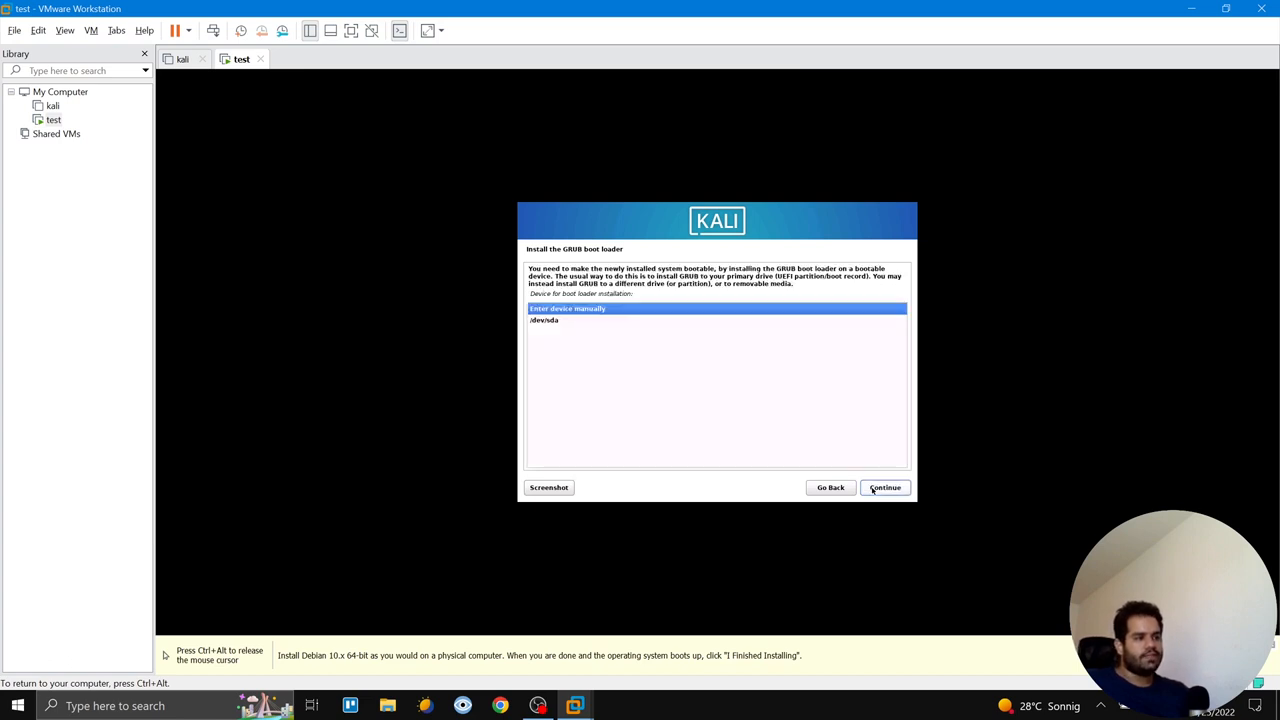
left_click(546, 321)
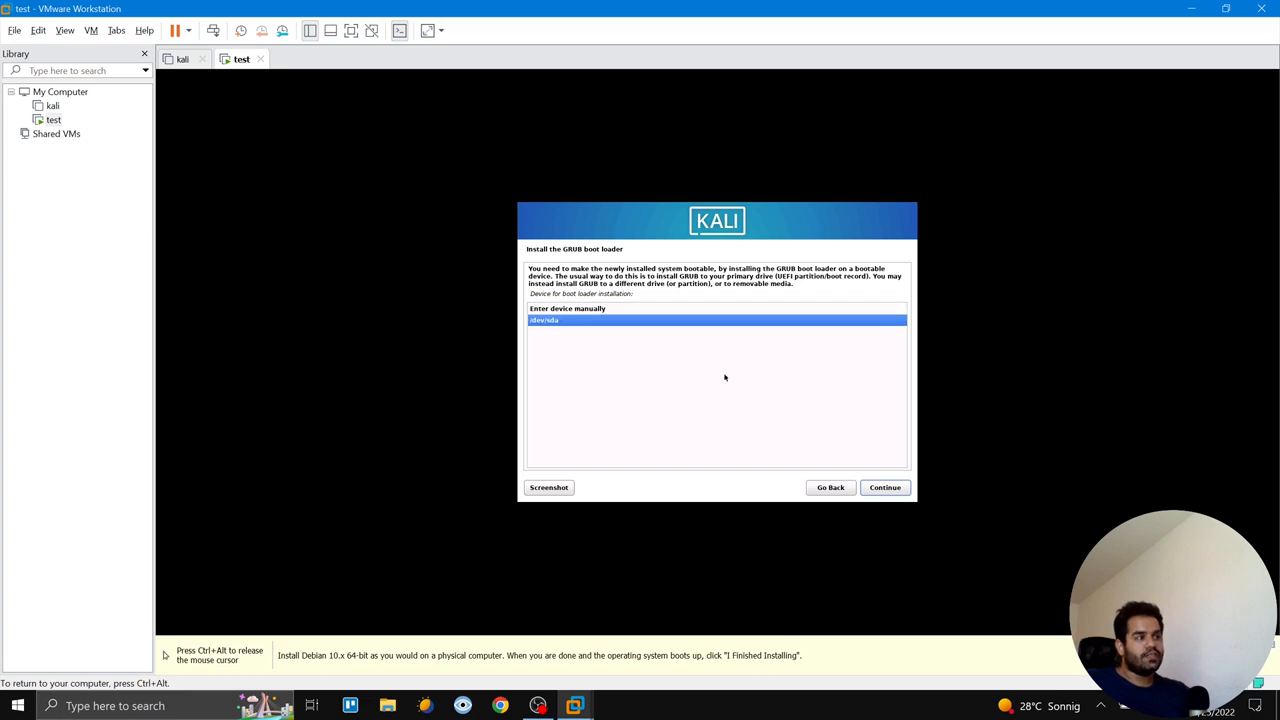
left_click(882, 488)
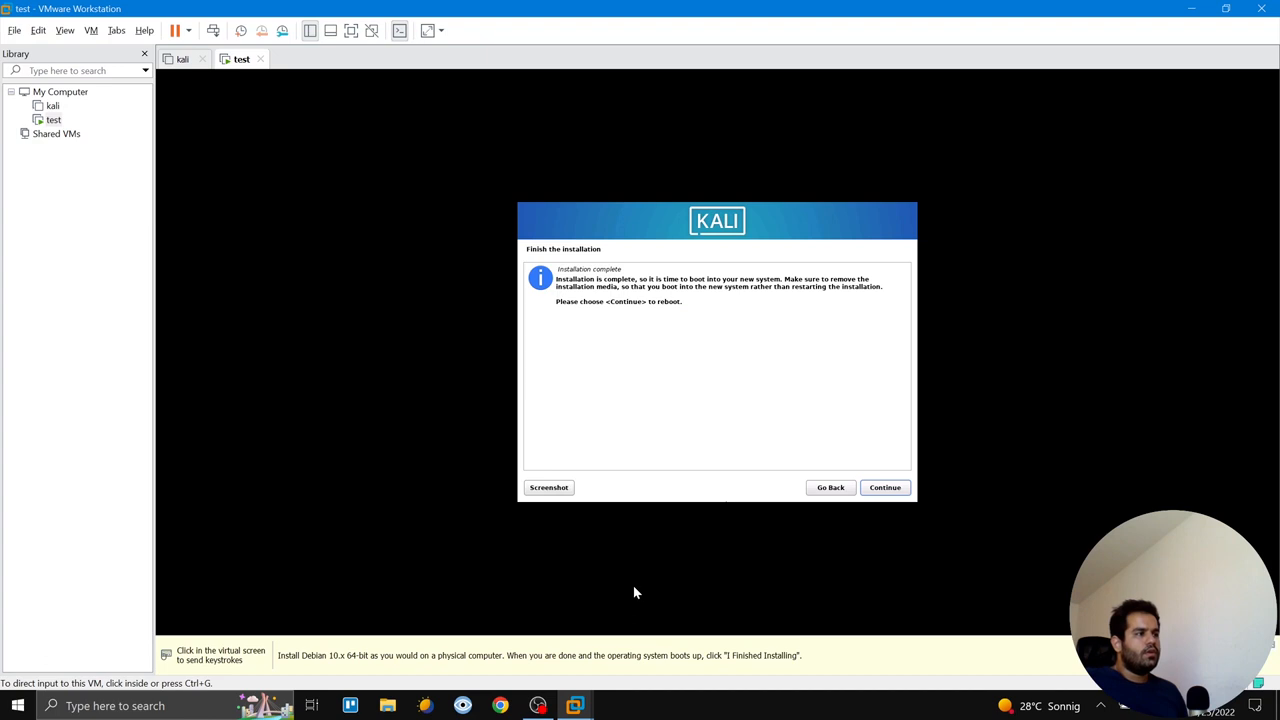
Finish the installation, reboot the virtual machine and boot the Kali GNU/Linux entry
left_click(892, 487)
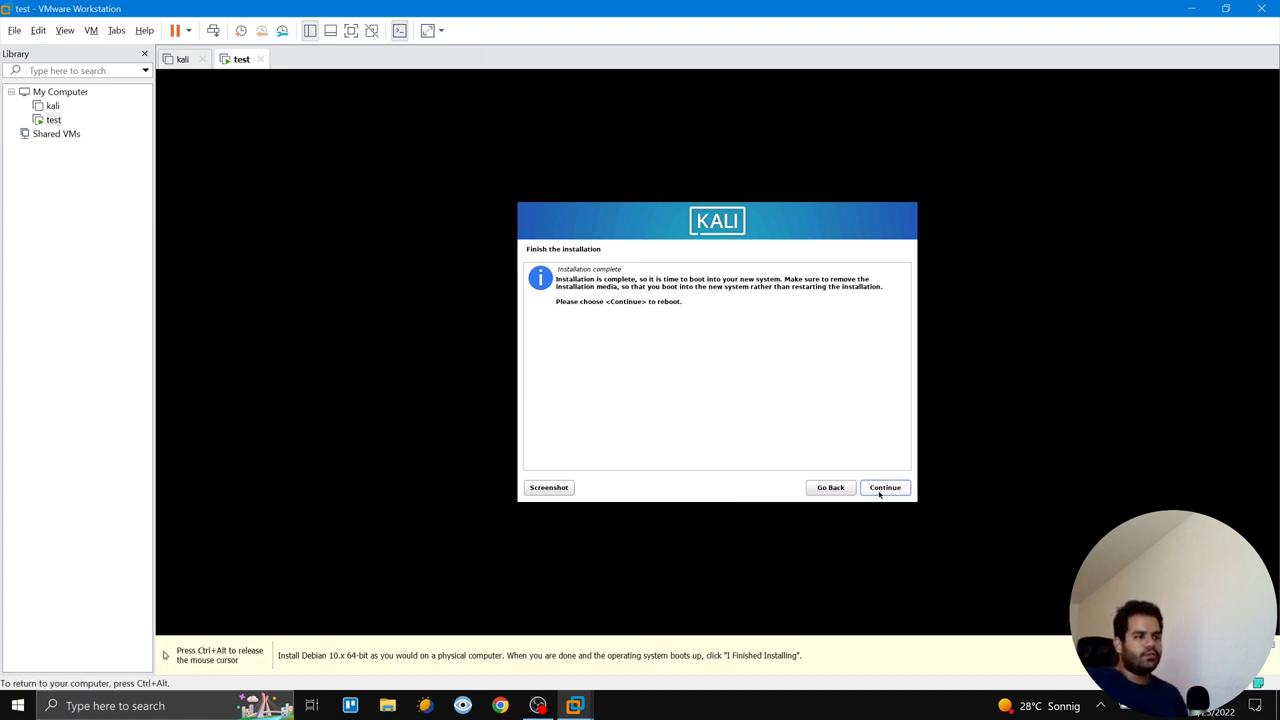
left_click(881, 489)
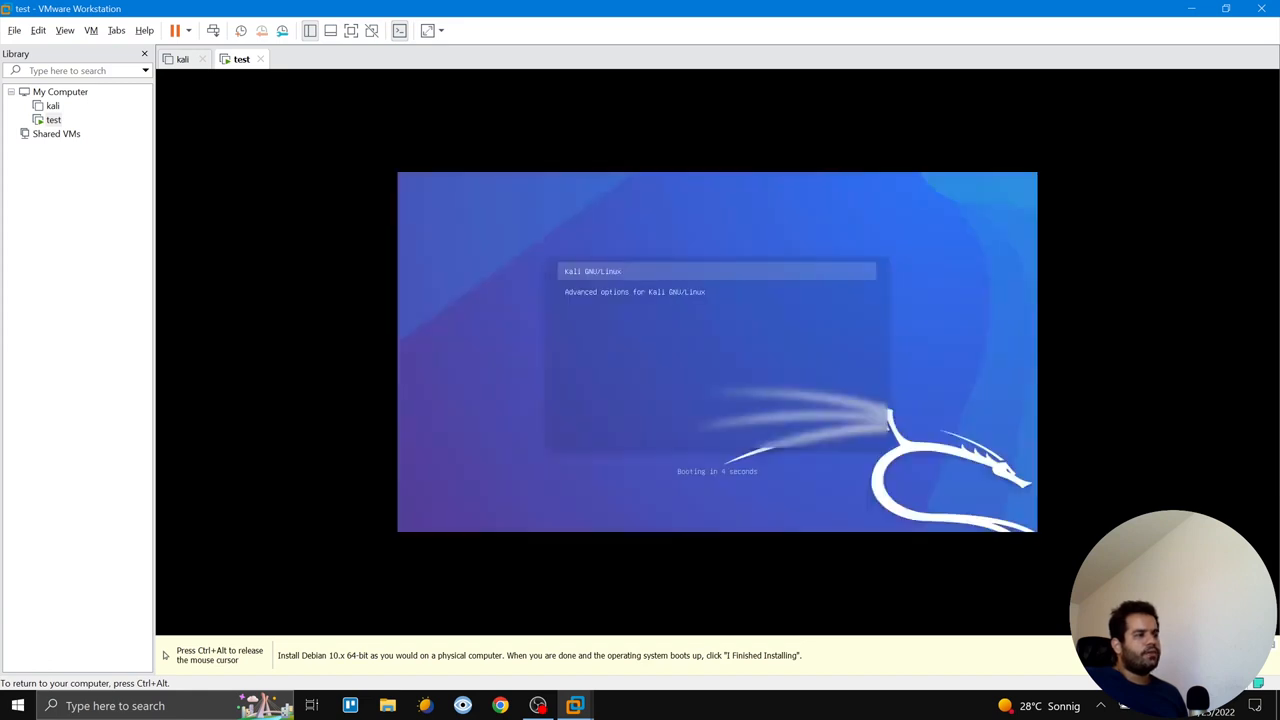
key("Return")
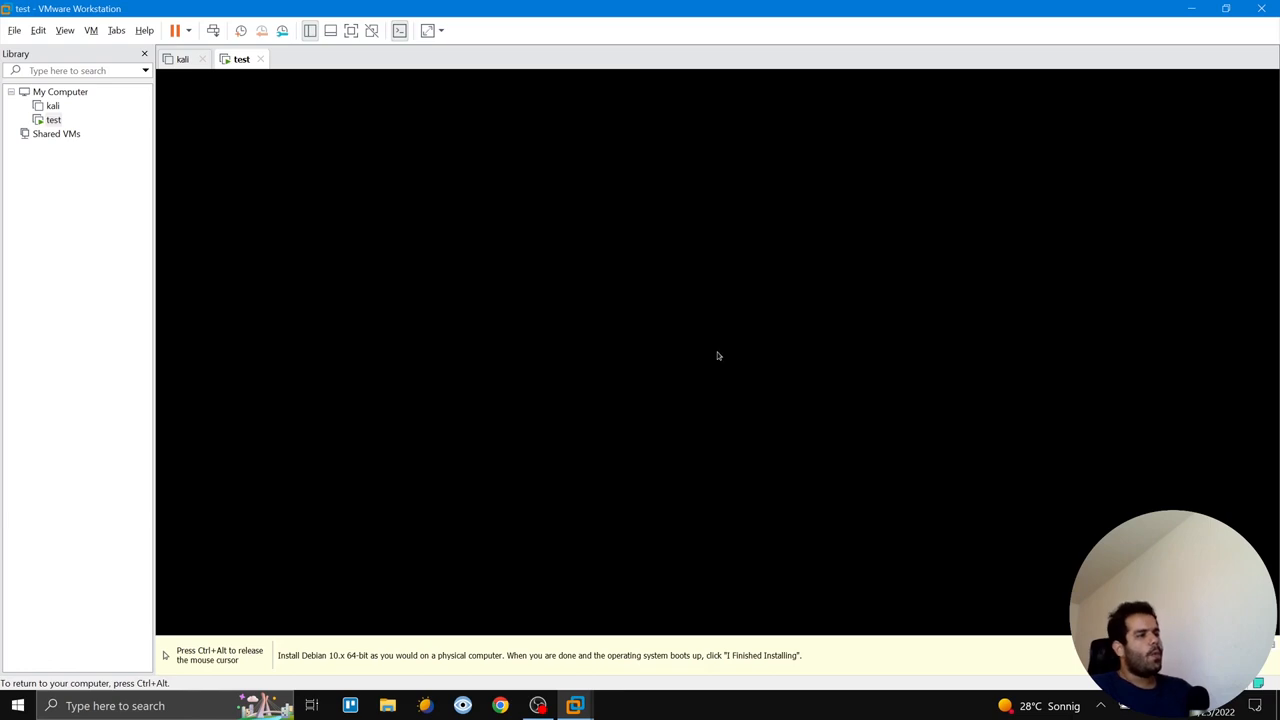
Log in to Kali by entering the username and the account password
type("goli")
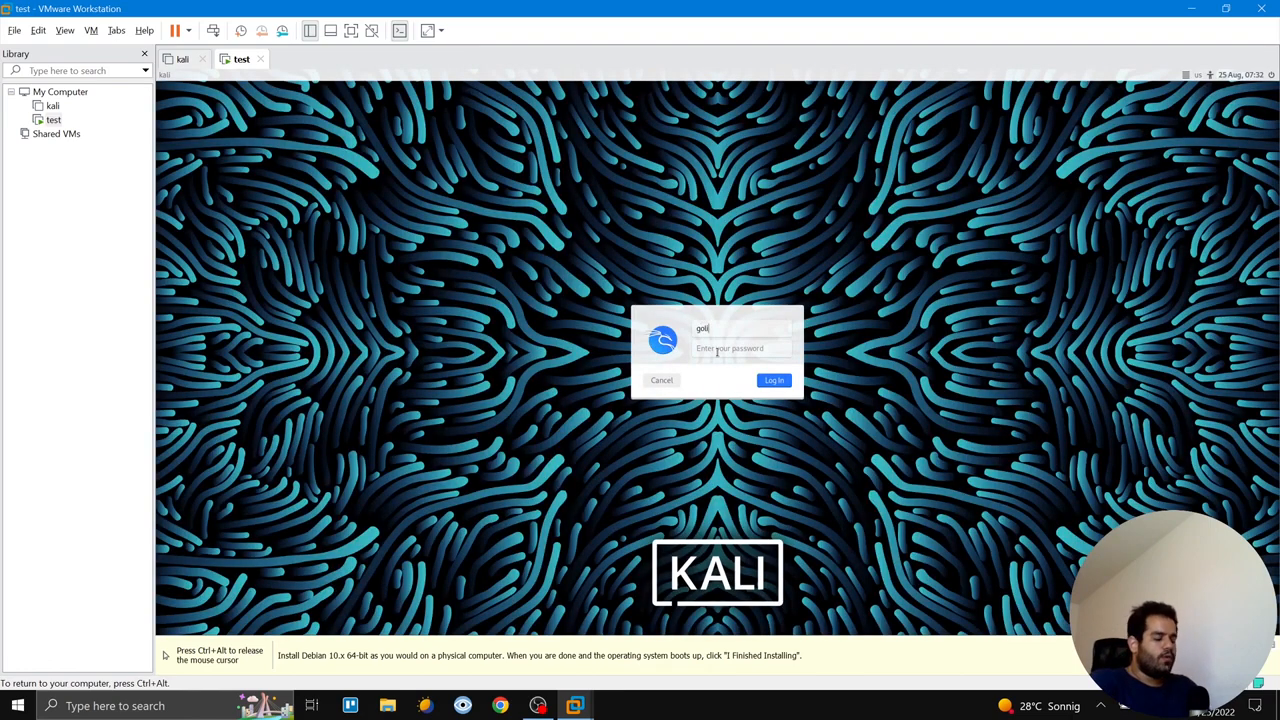
left_click(716, 351)
type("••••••")
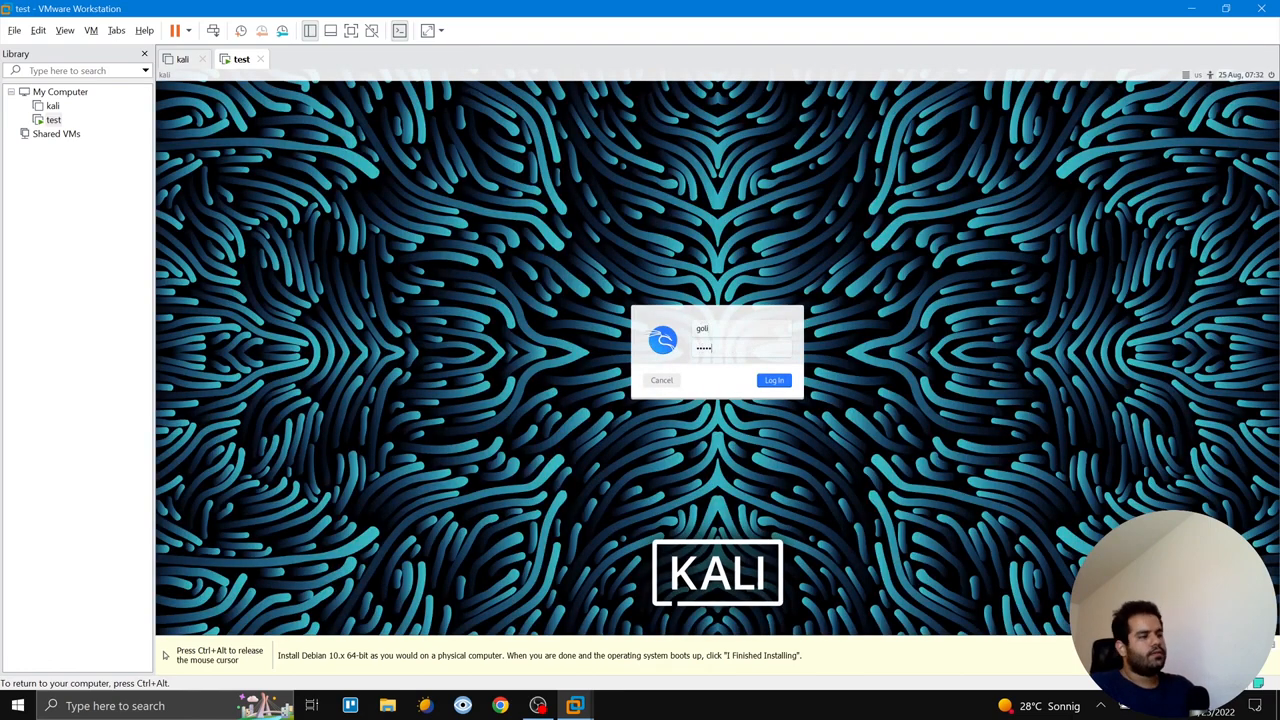
key("Return")
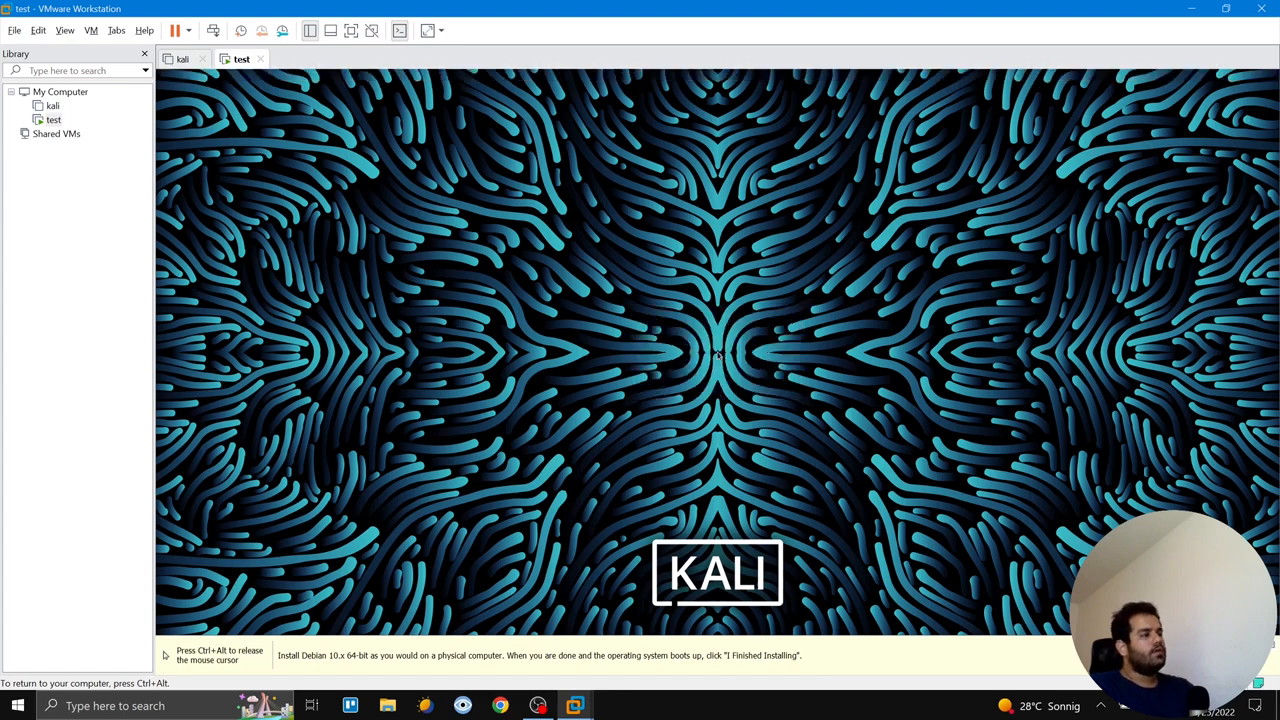